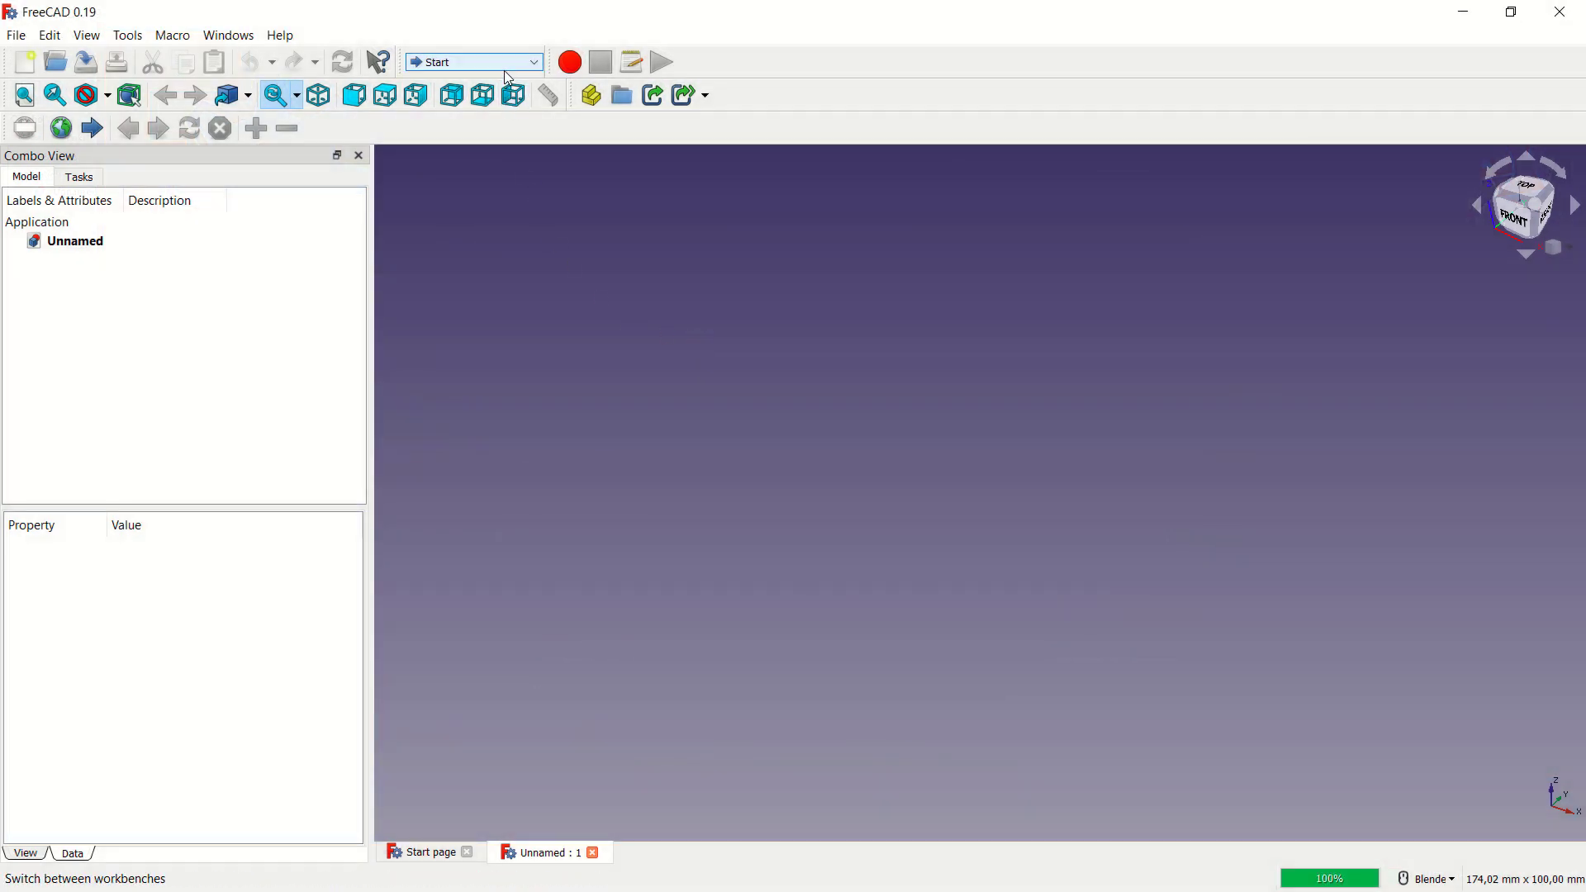
# - Switch to Part Design and create a new body with a sketch on the XZ plane
pyautogui.click(504, 63)
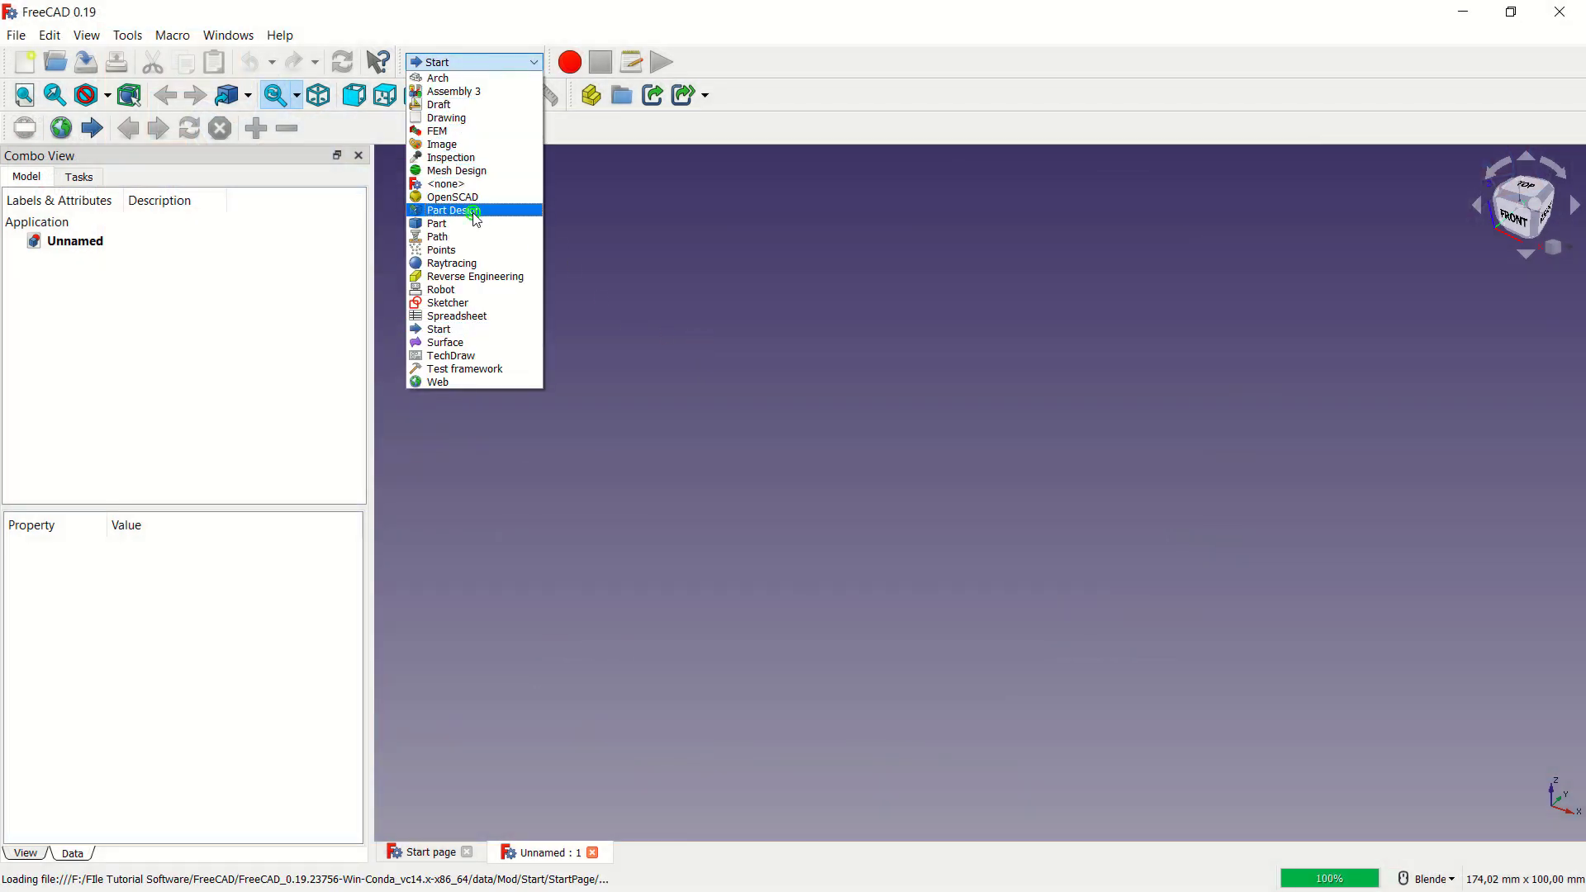
pyautogui.click(477, 213)
pyautogui.click(73, 232)
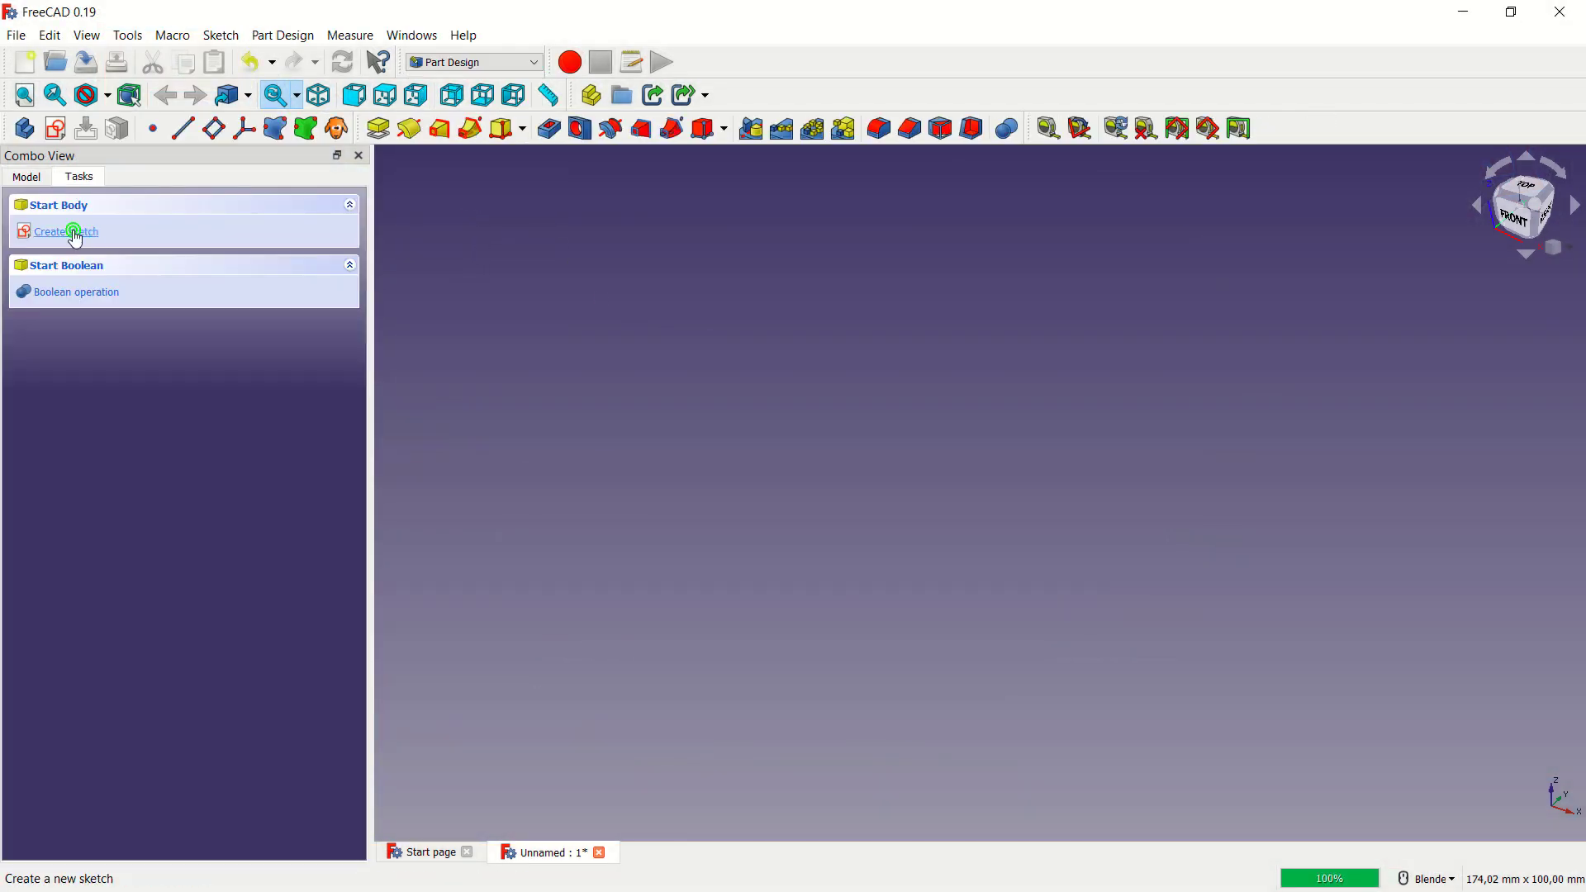
pyautogui.click(75, 239)
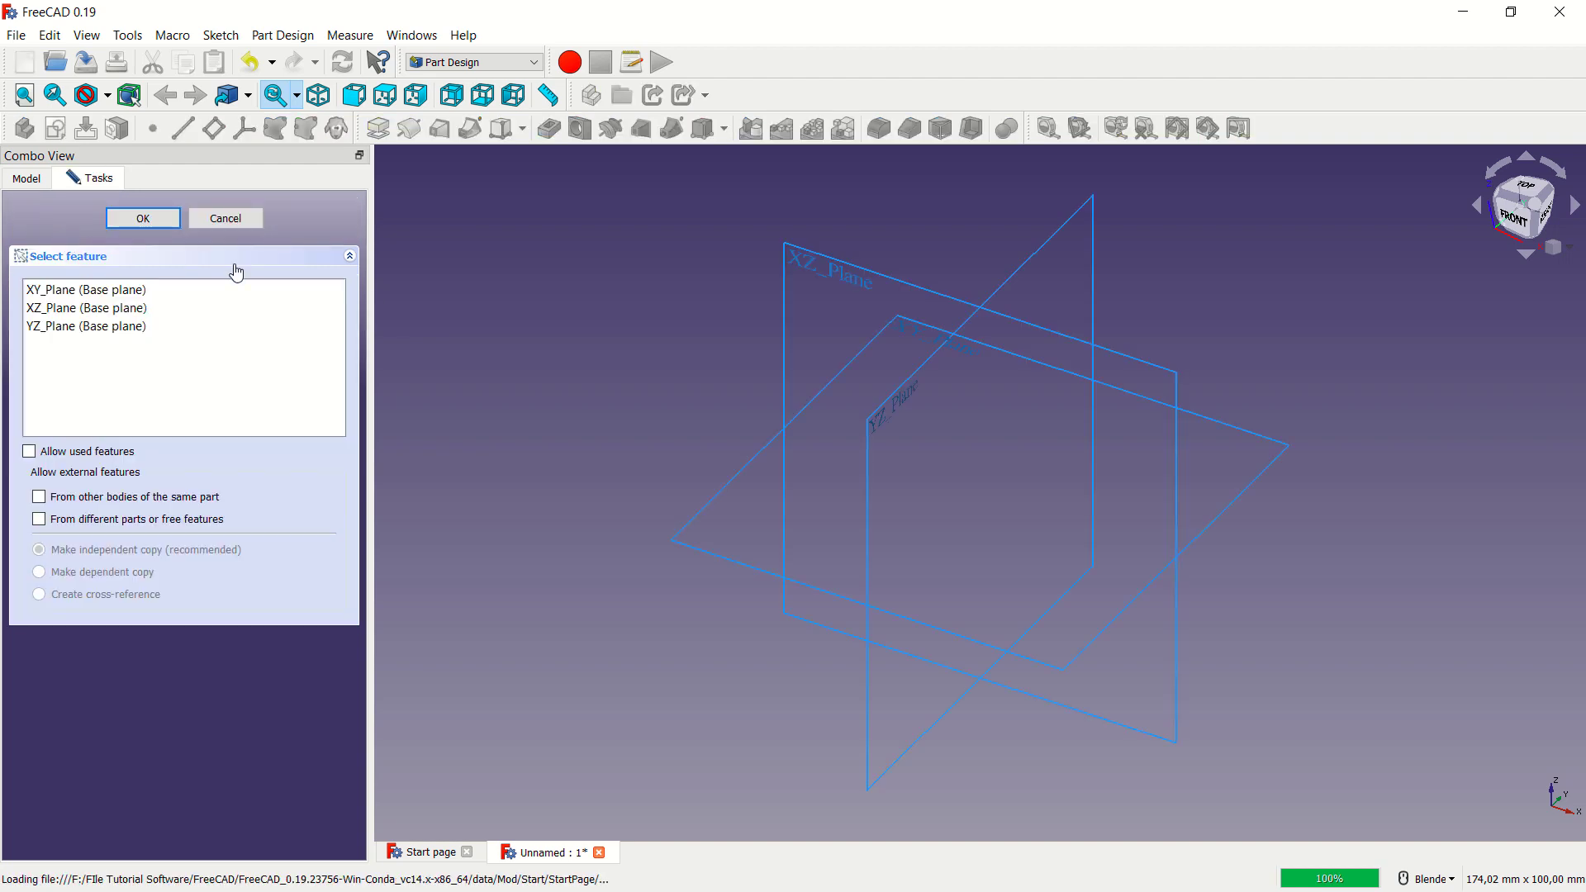
pyautogui.click(91, 308)
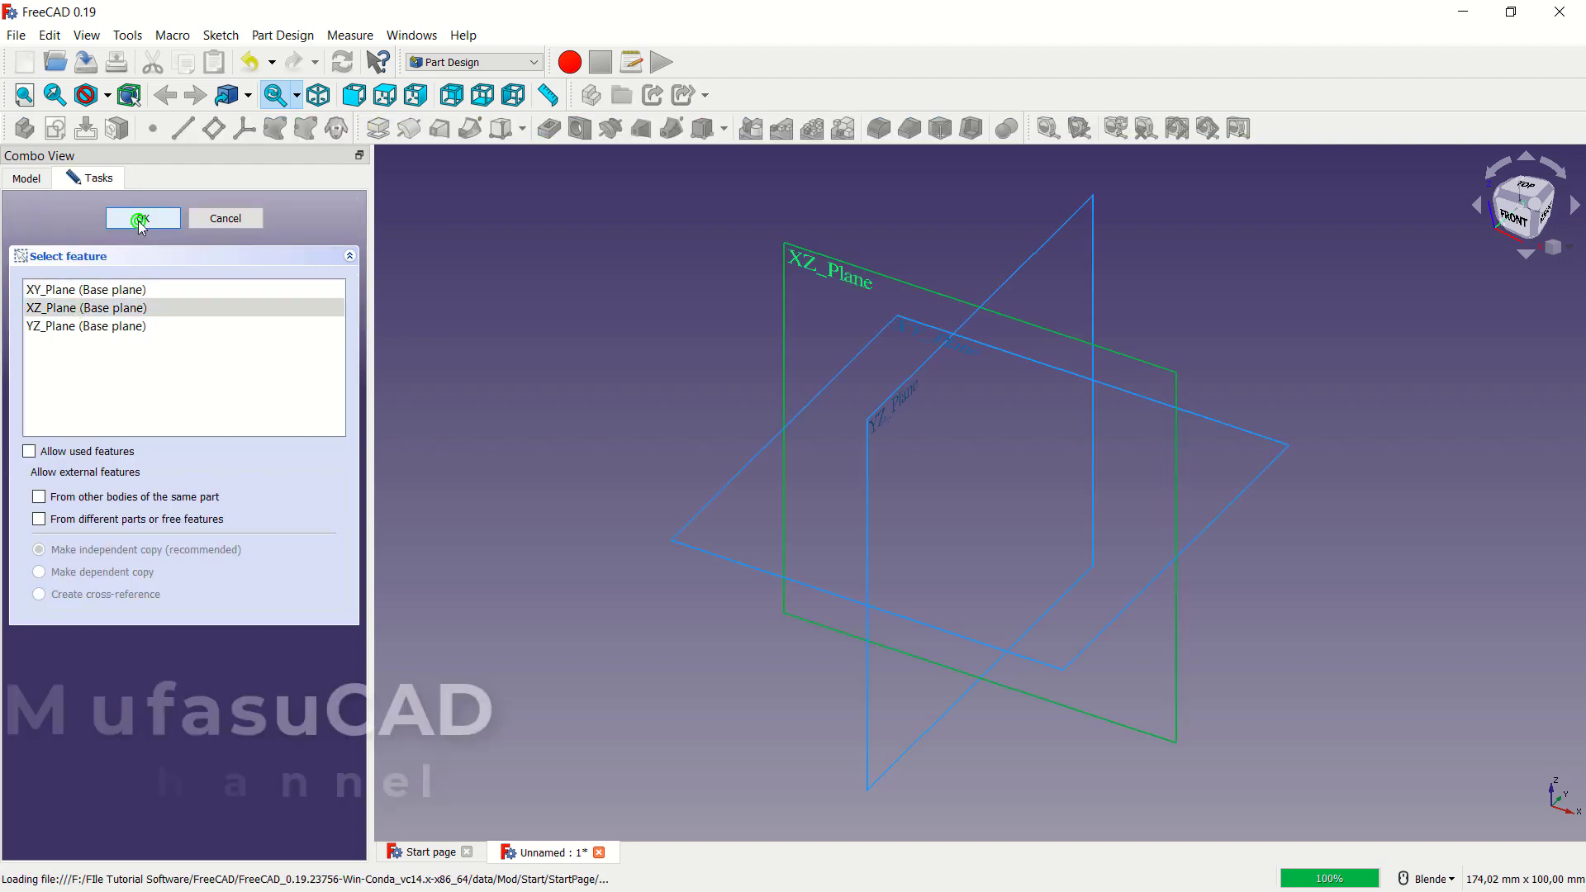
pyautogui.click(137, 220)
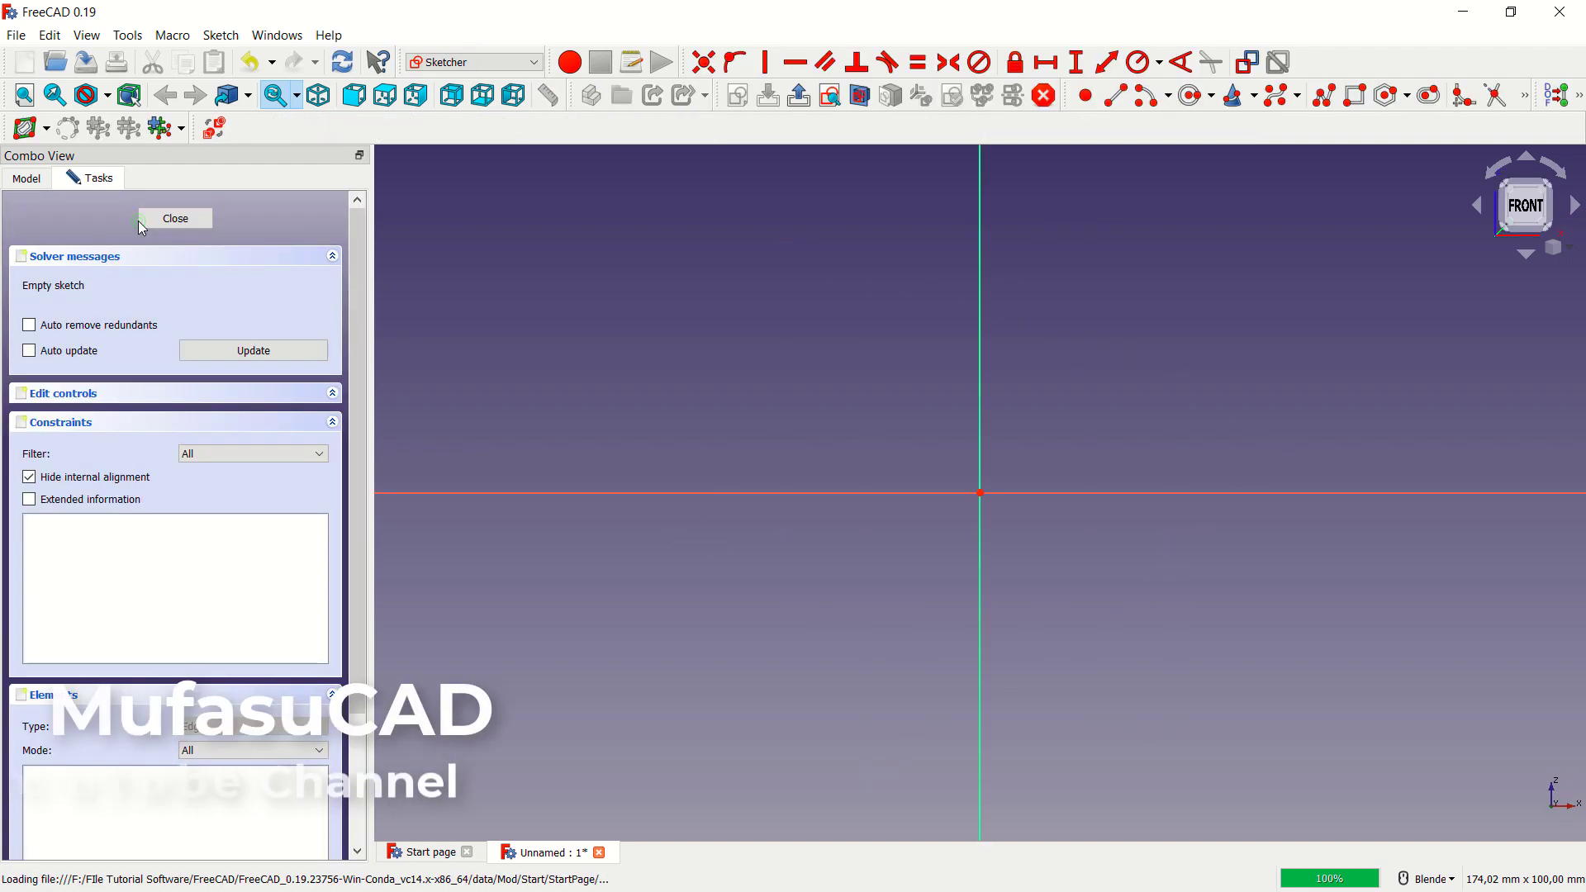
# - Draw a tall rectangle and an overlapping polyline tab extending from its right side
pyautogui.click(1355, 95)
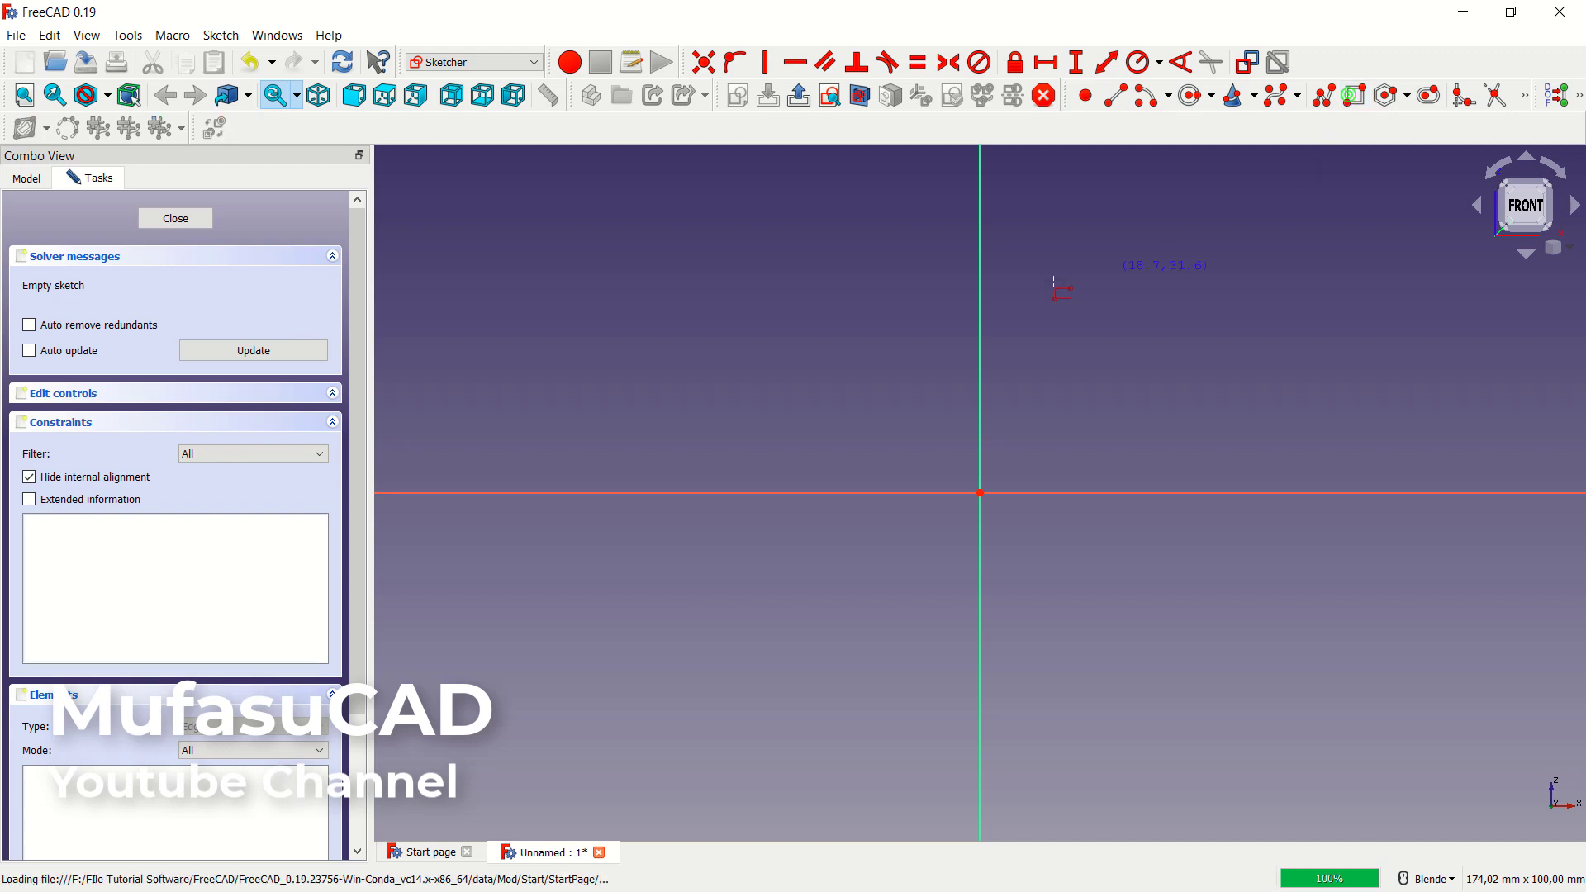
pyautogui.click(908, 455)
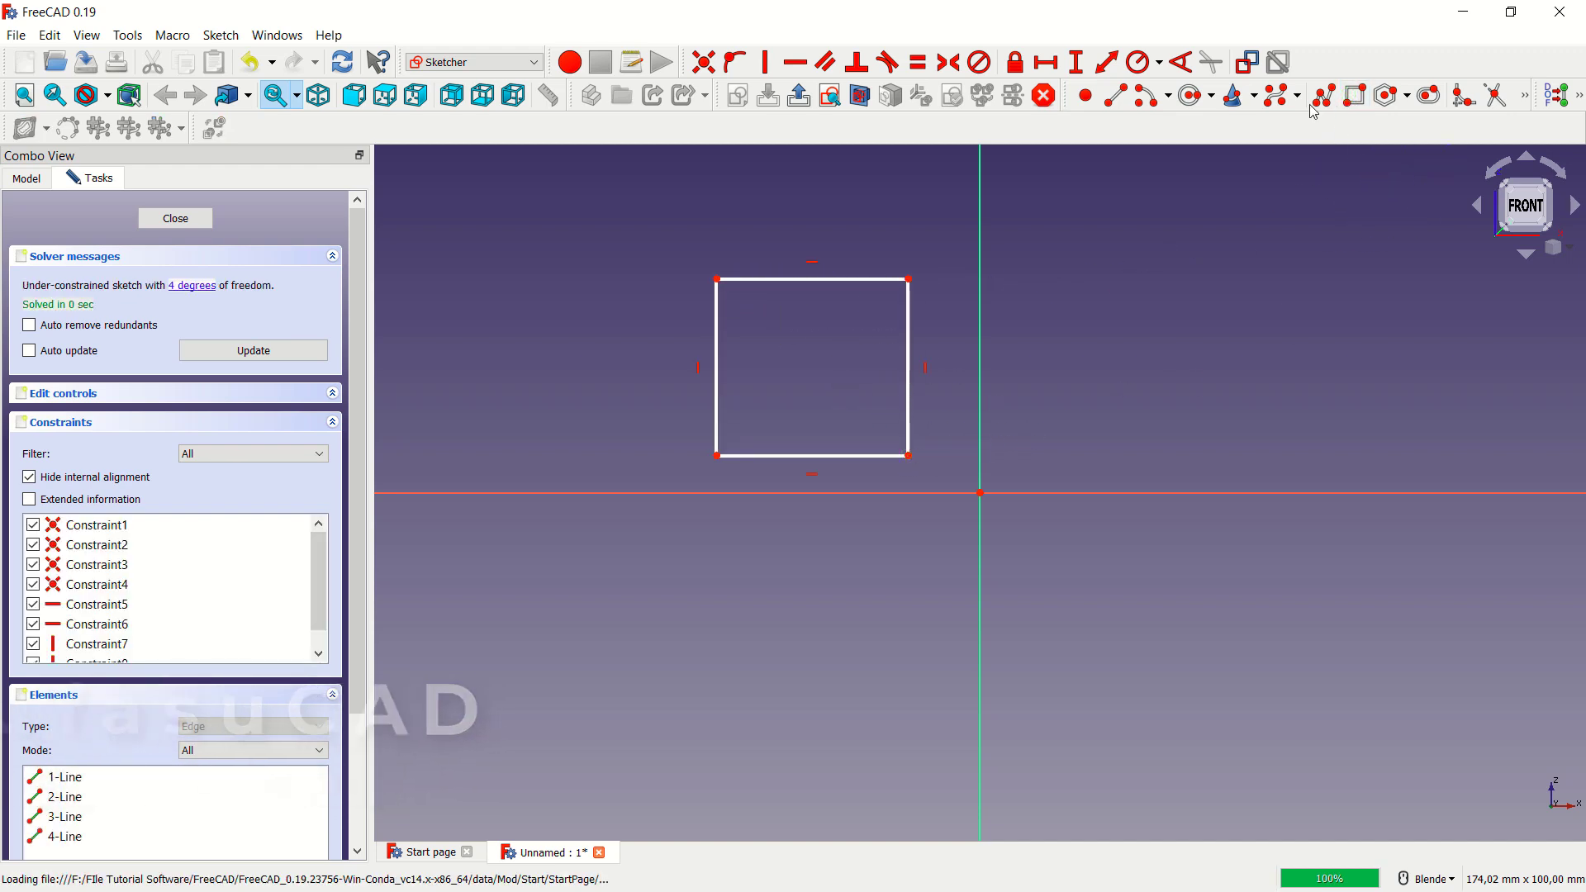
pyautogui.click(1324, 95)
pyautogui.click(874, 330)
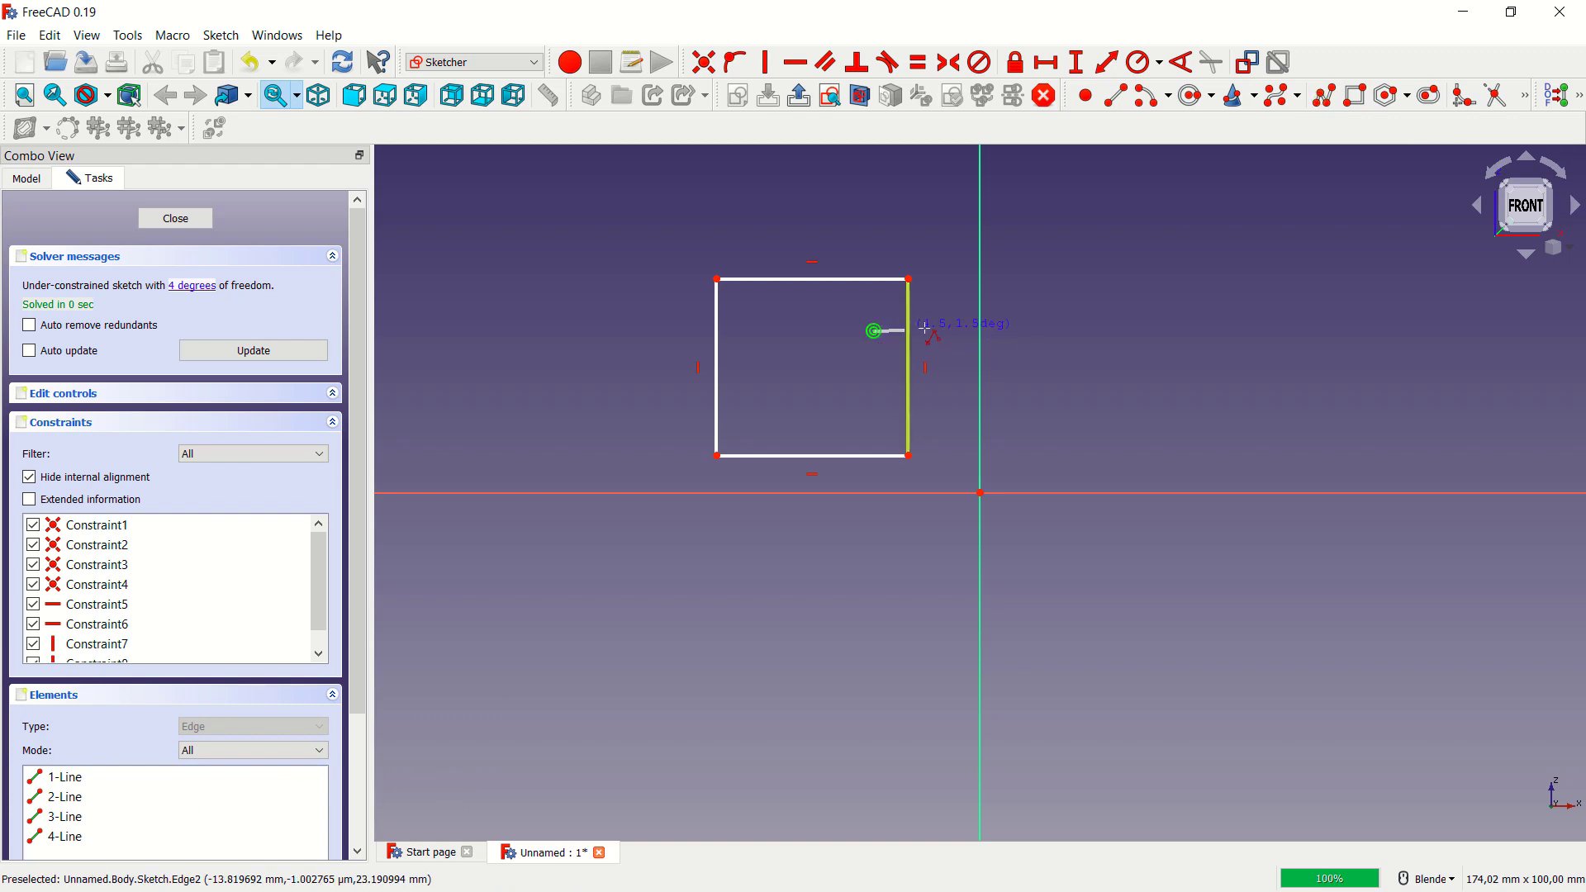
pyautogui.click(1048, 331)
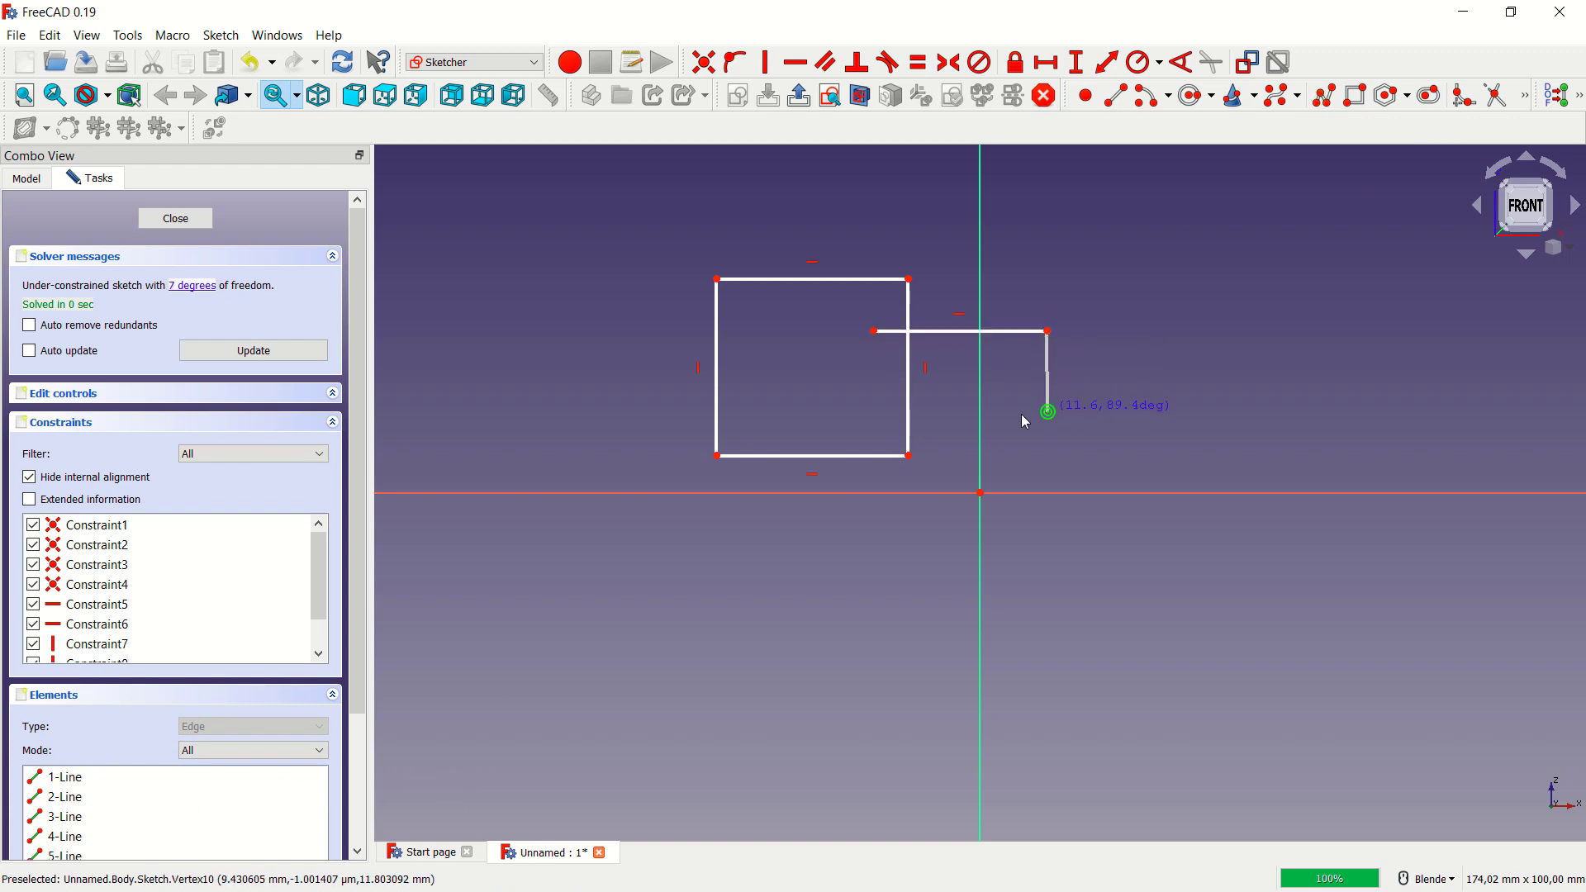
pyautogui.click(1047, 412)
pyautogui.click(886, 406)
pyautogui.scroll(2, 886, 358)
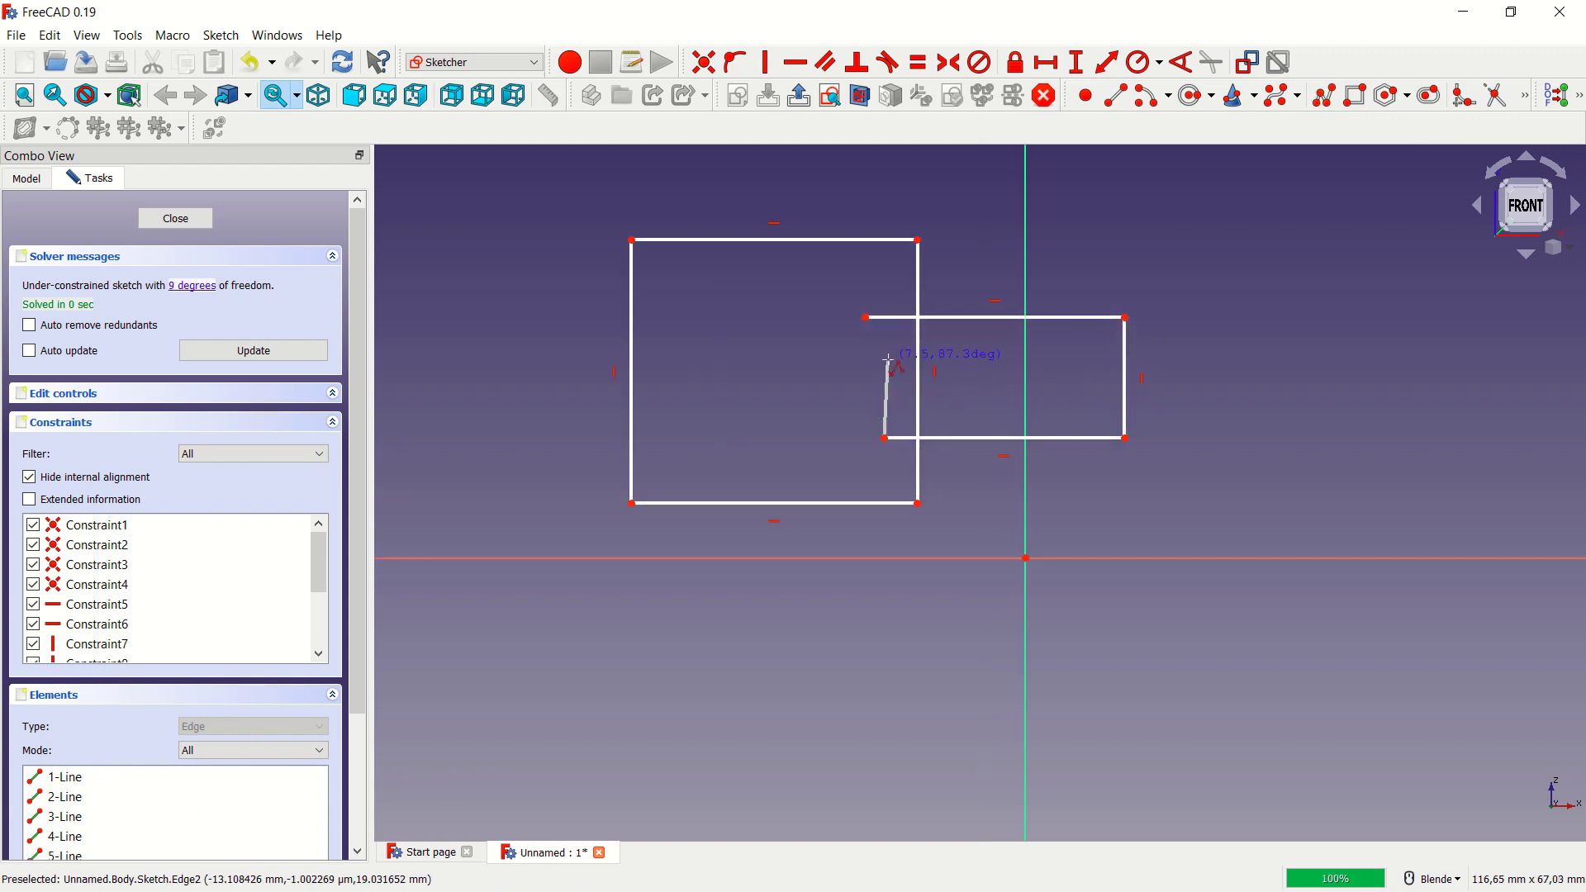
# - Trim the overlapping inner edges so the two shapes form one stepped outline
pyautogui.click(1496, 95)
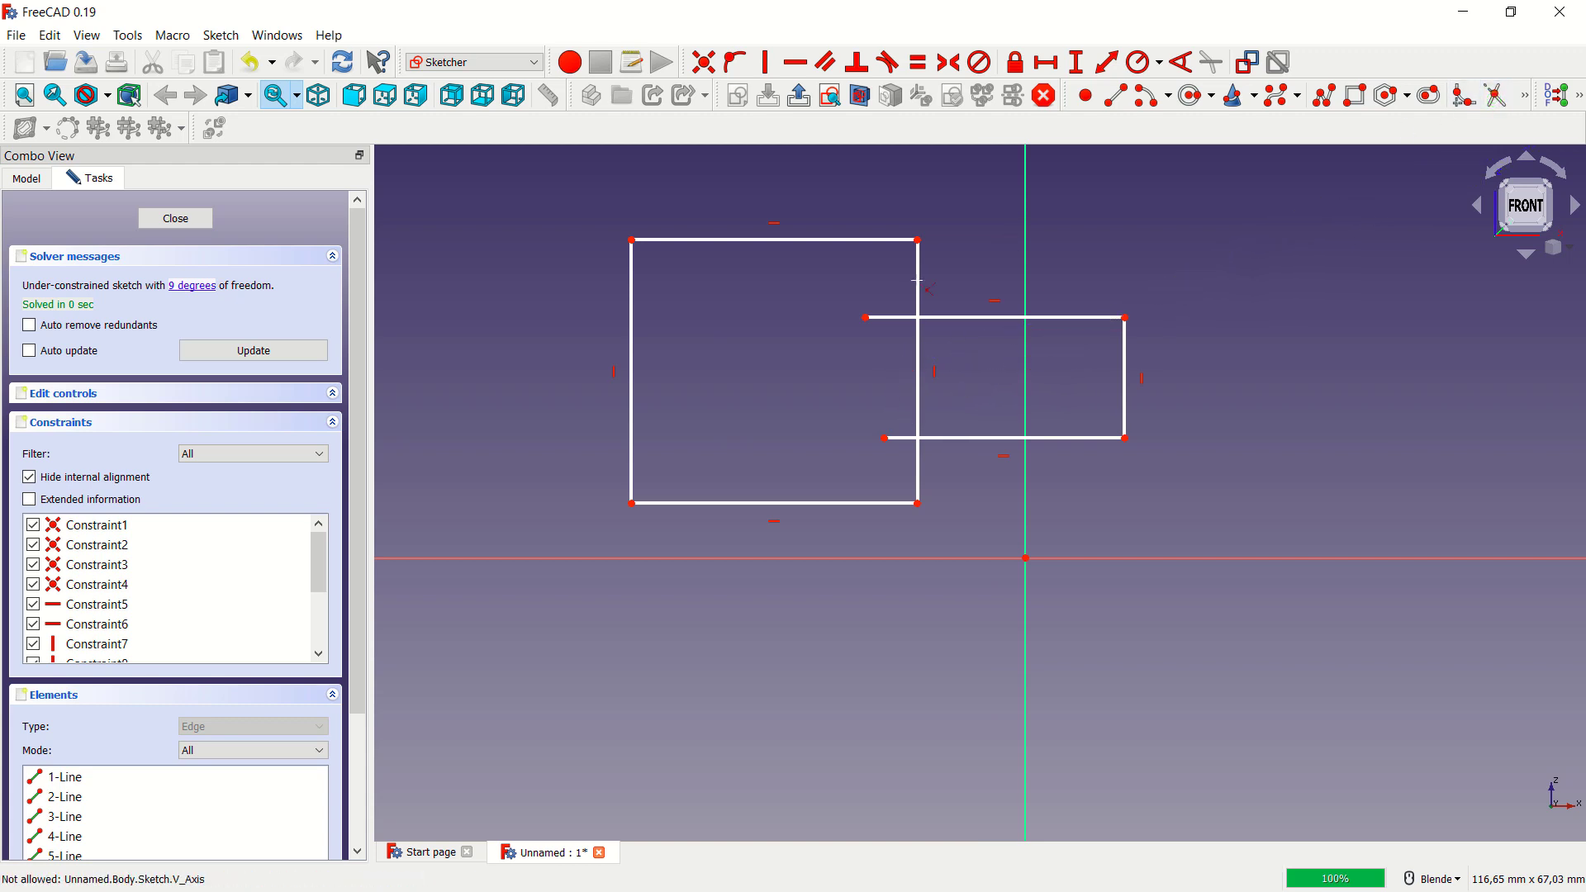
pyautogui.click(894, 317)
pyautogui.click(919, 351)
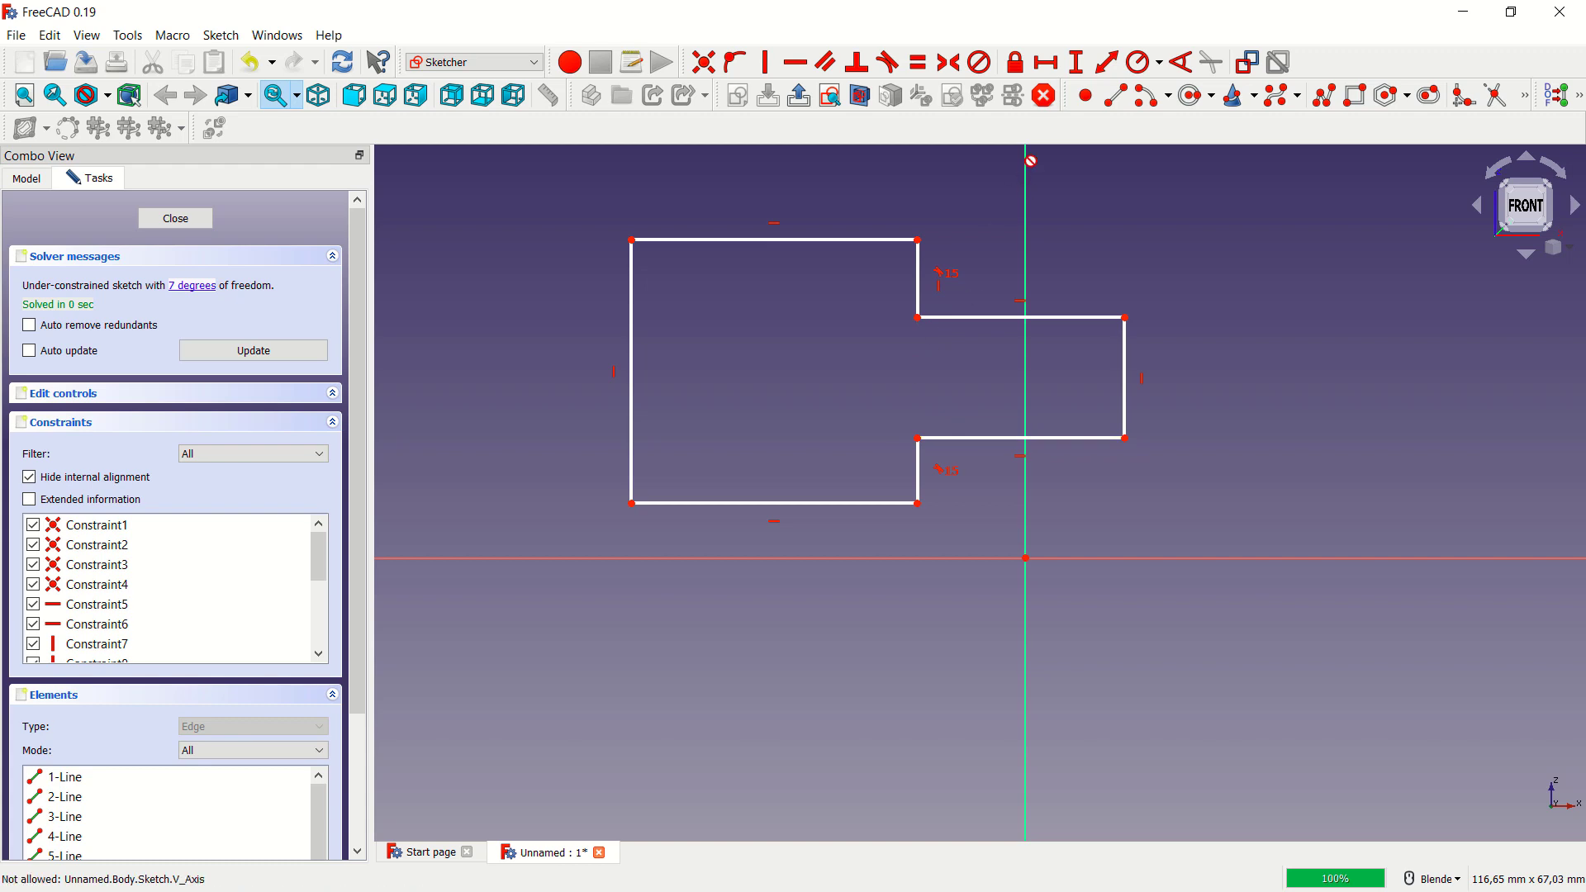
# - Dimension the block's top edge to 35 mm and the tab length to 20 mm
pyautogui.click(1049, 64)
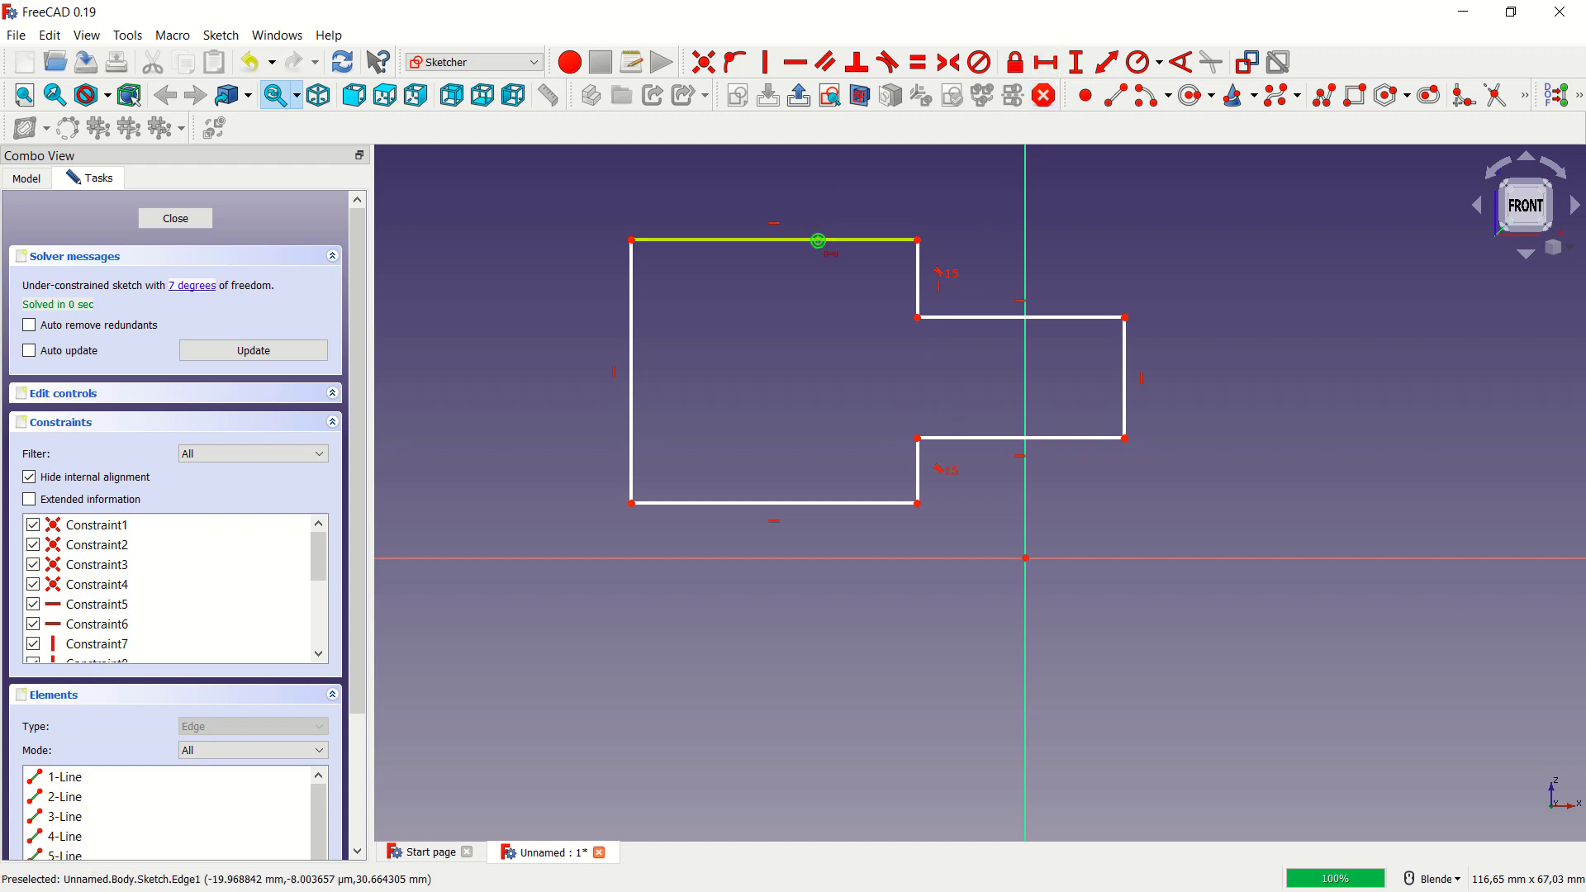
pyautogui.click(818, 239)
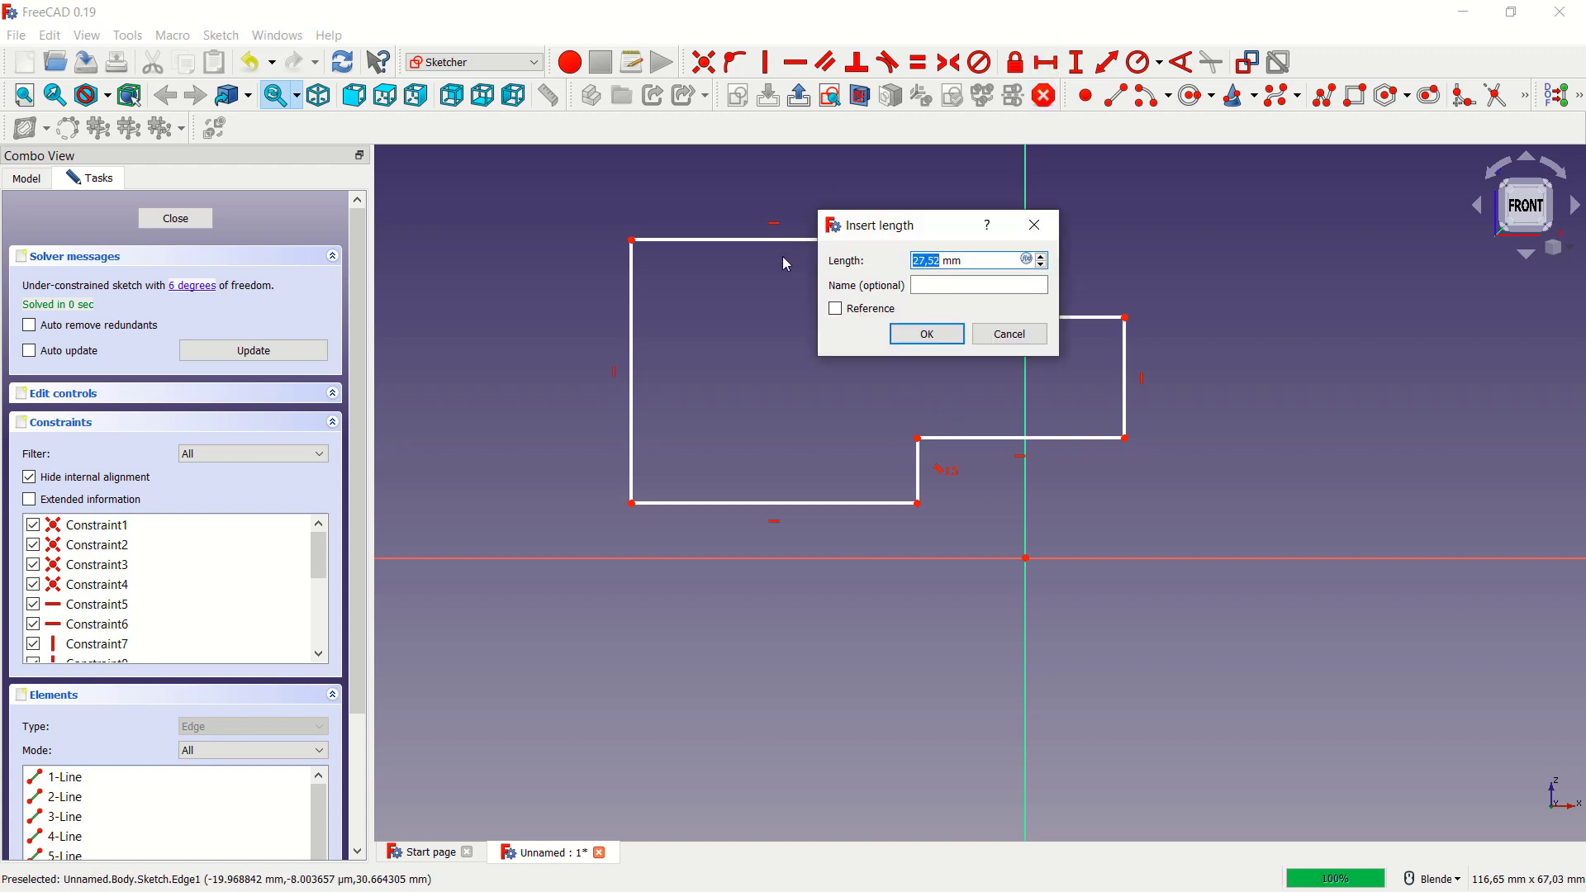
pyautogui.write('35')
pyautogui.click(917, 334)
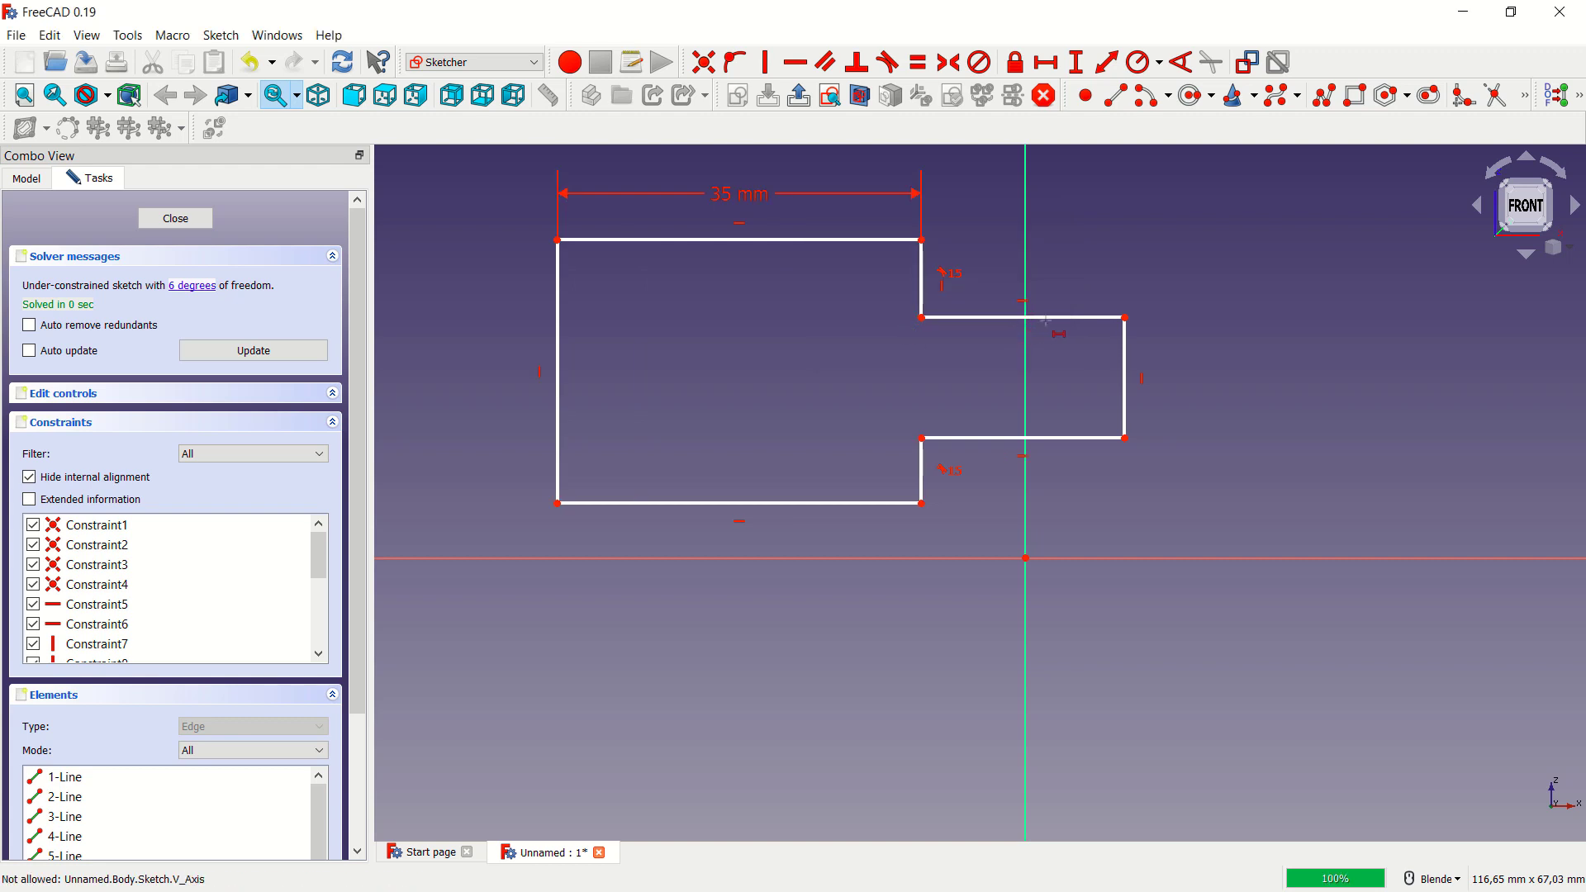
pyautogui.click(1053, 318)
pyautogui.write('20')
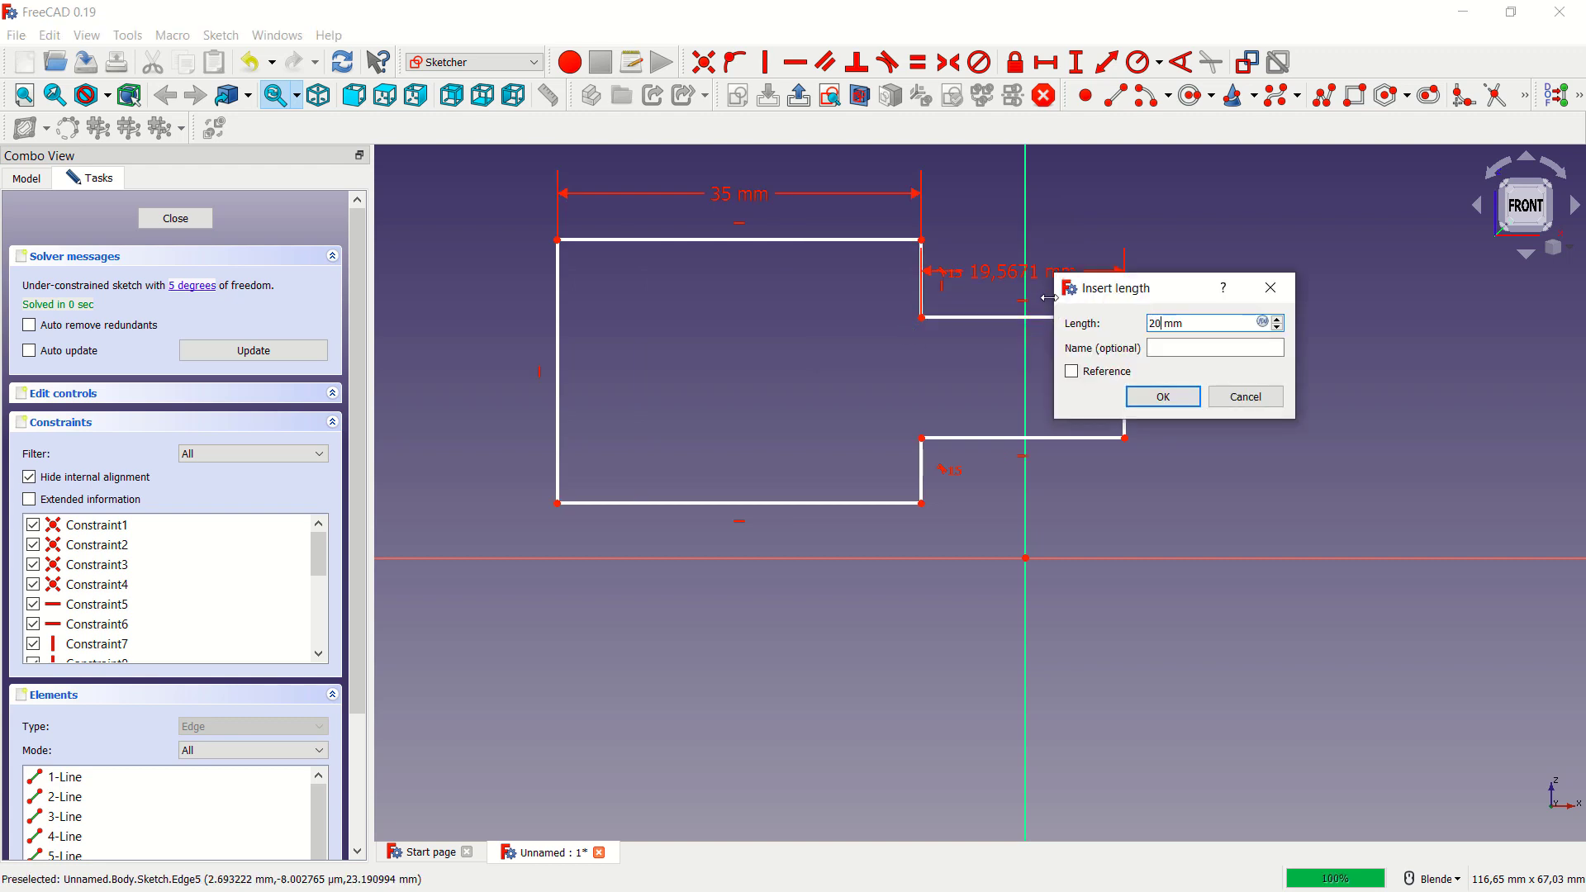
pyautogui.press('Return')
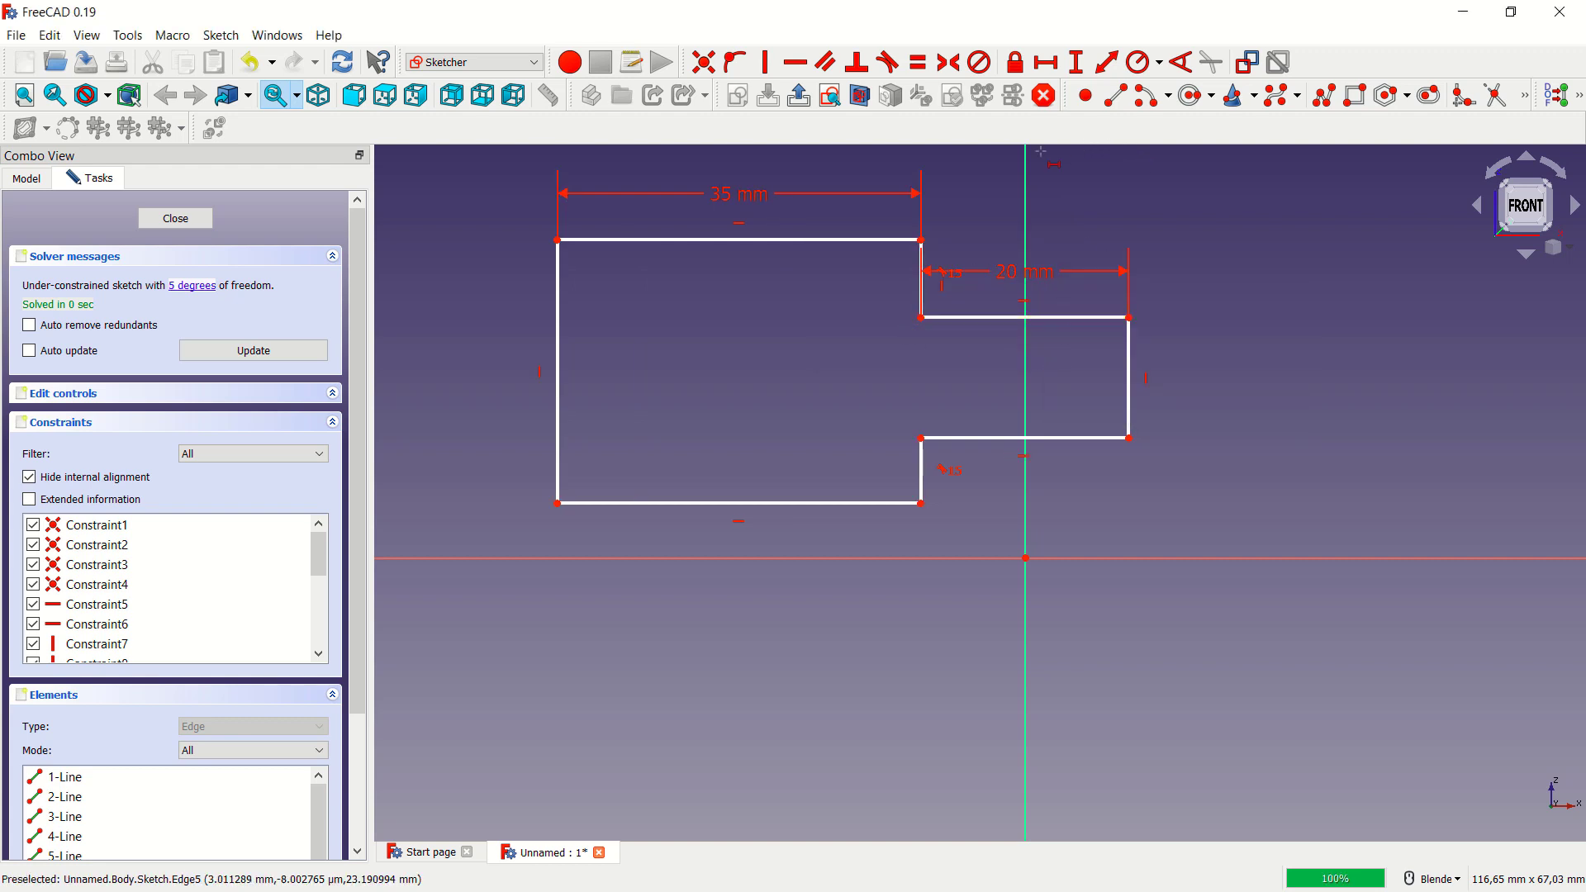
# - Add vertical dimensions of 40, 10 and 10 mm, then close the sketch
pyautogui.click(1076, 64)
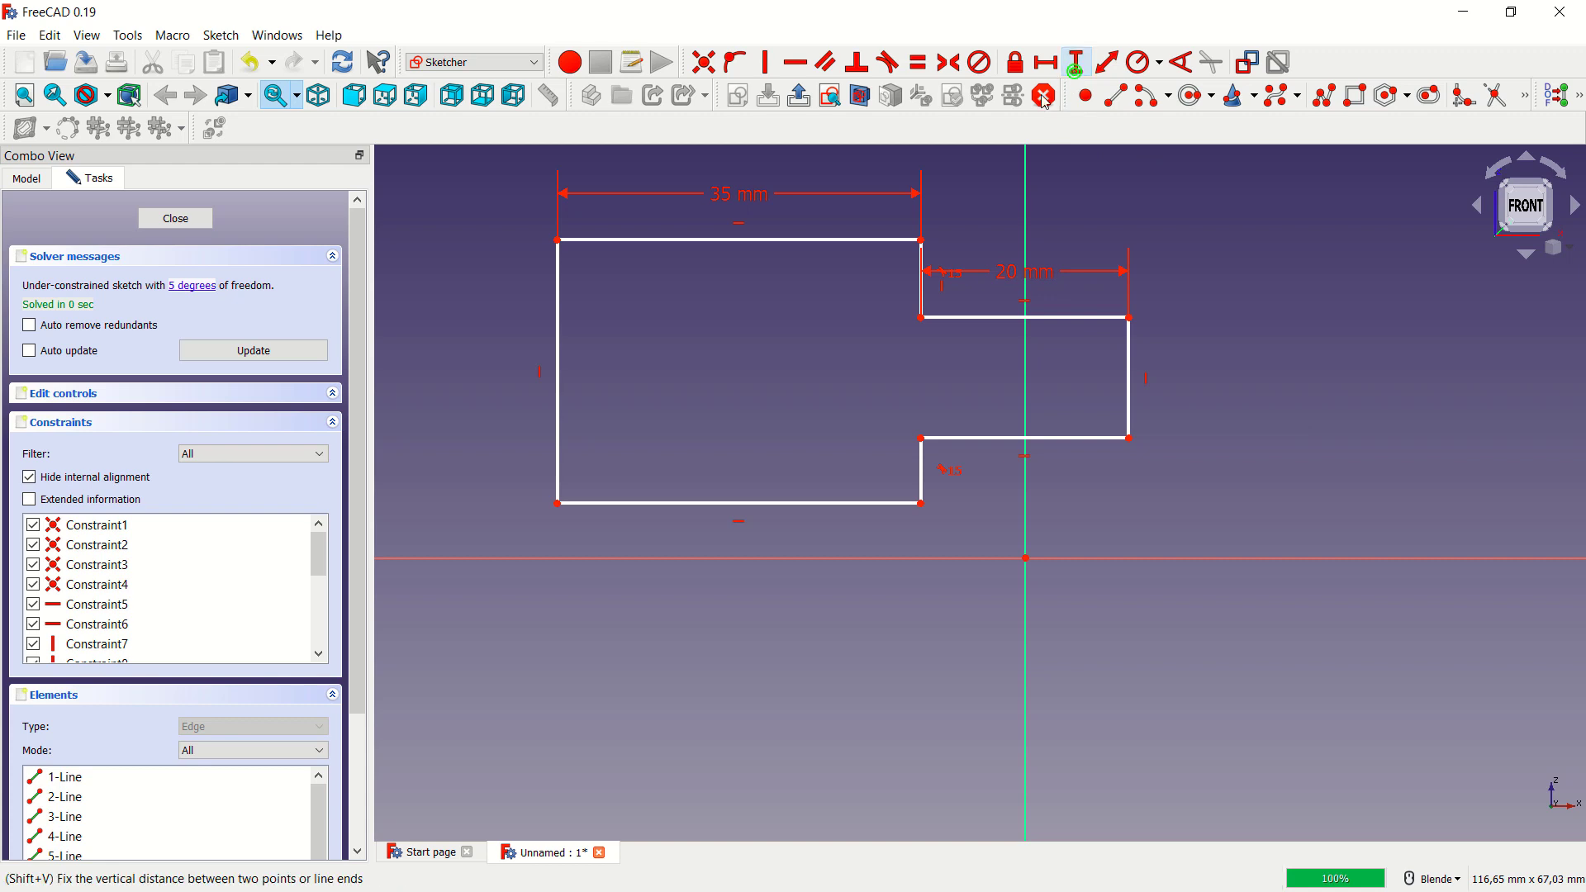
pyautogui.click(558, 364)
pyautogui.write('40')
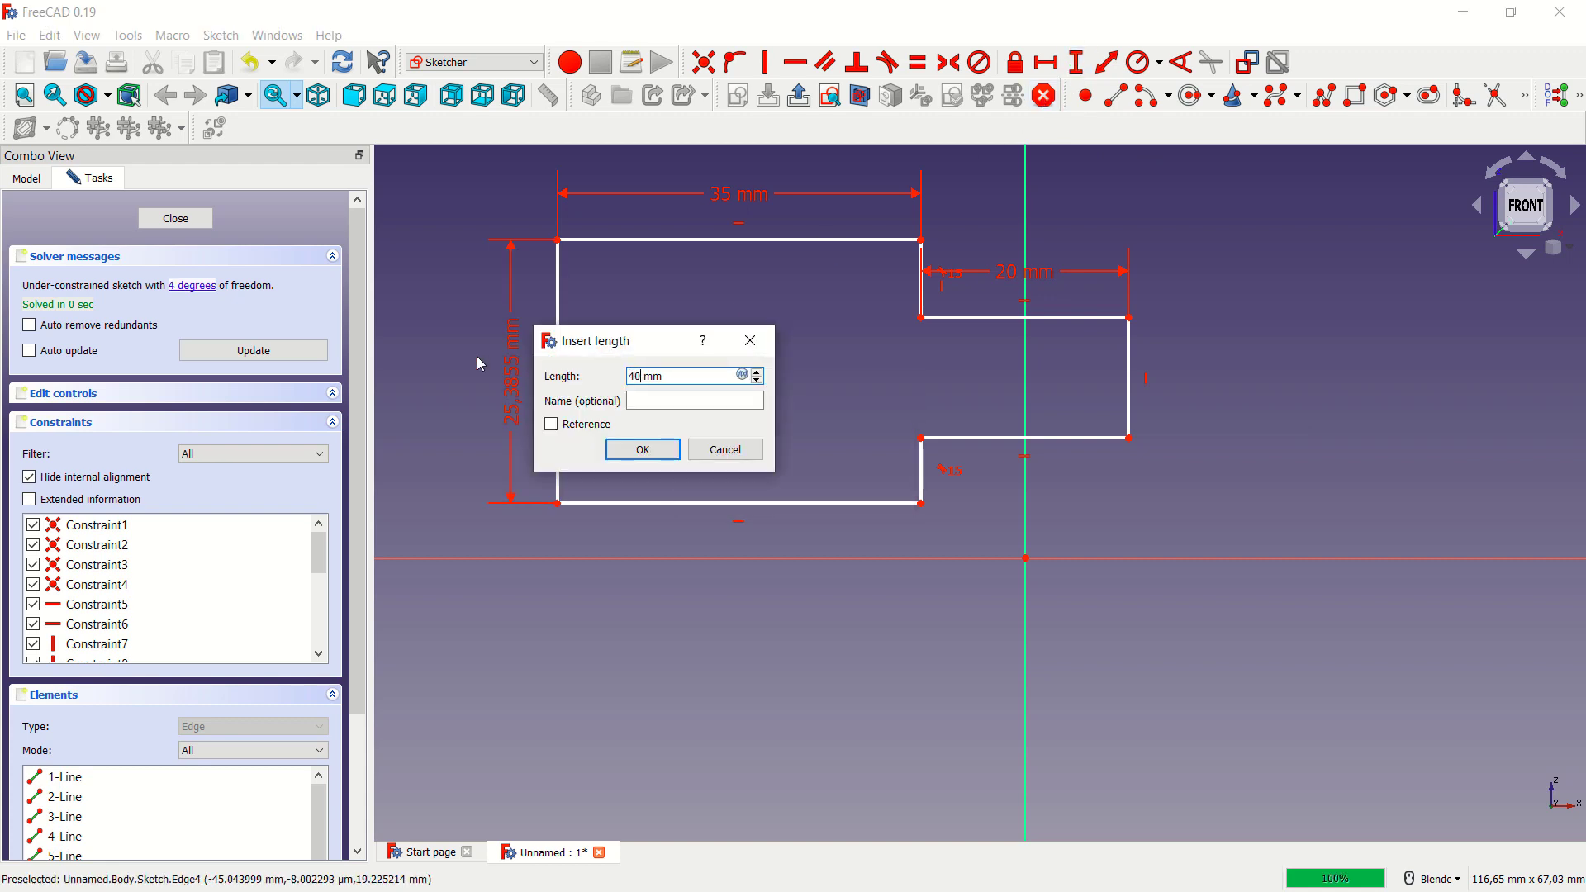
pyautogui.press('Return')
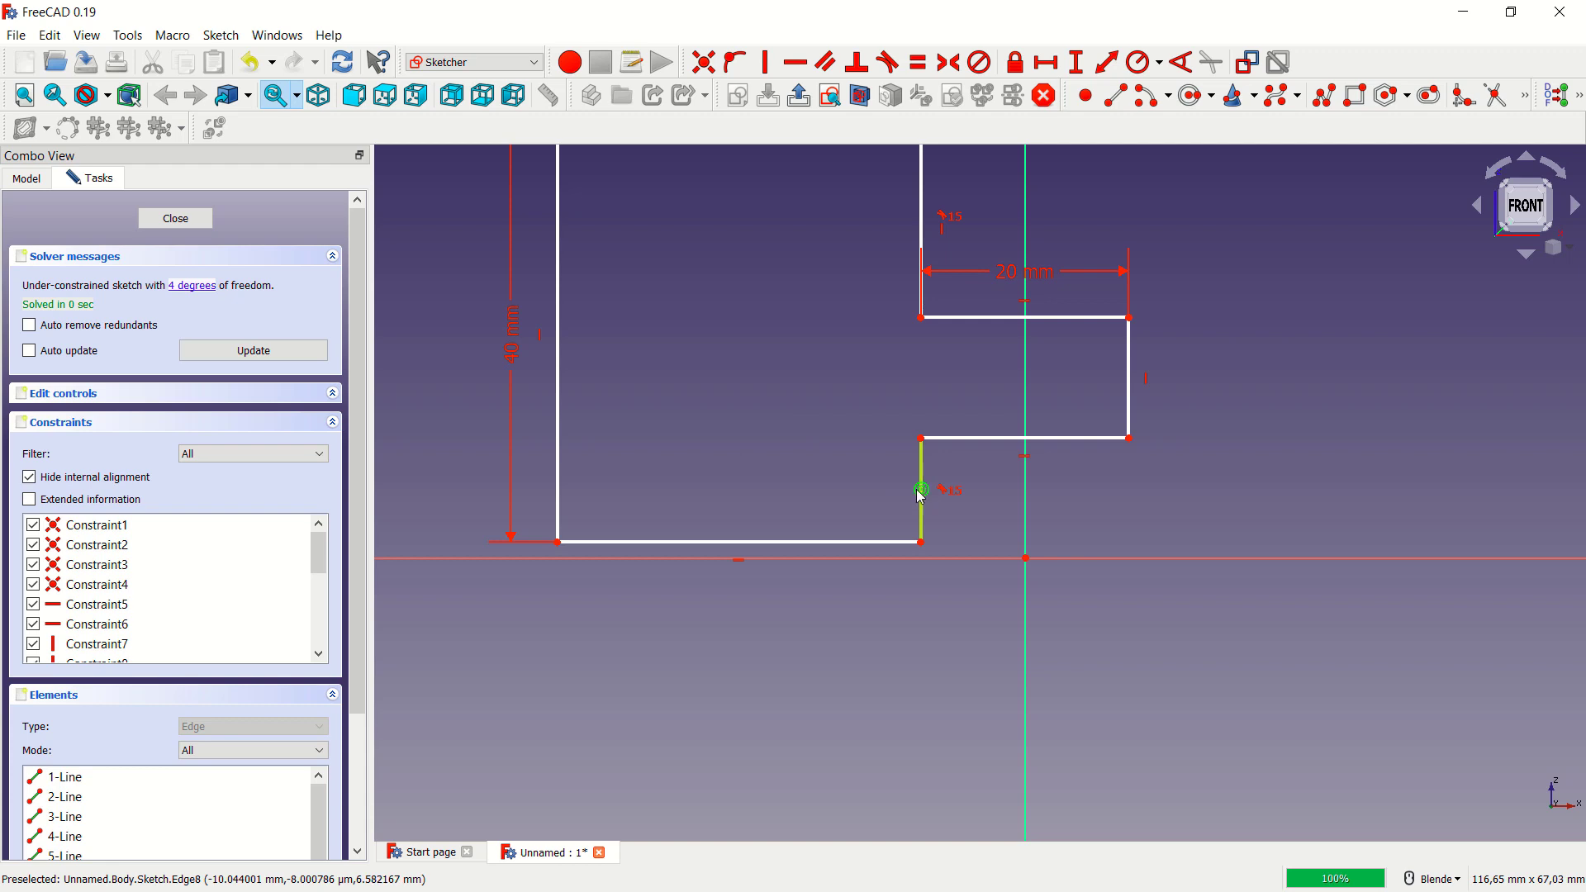
pyautogui.click(922, 493)
pyautogui.write('10')
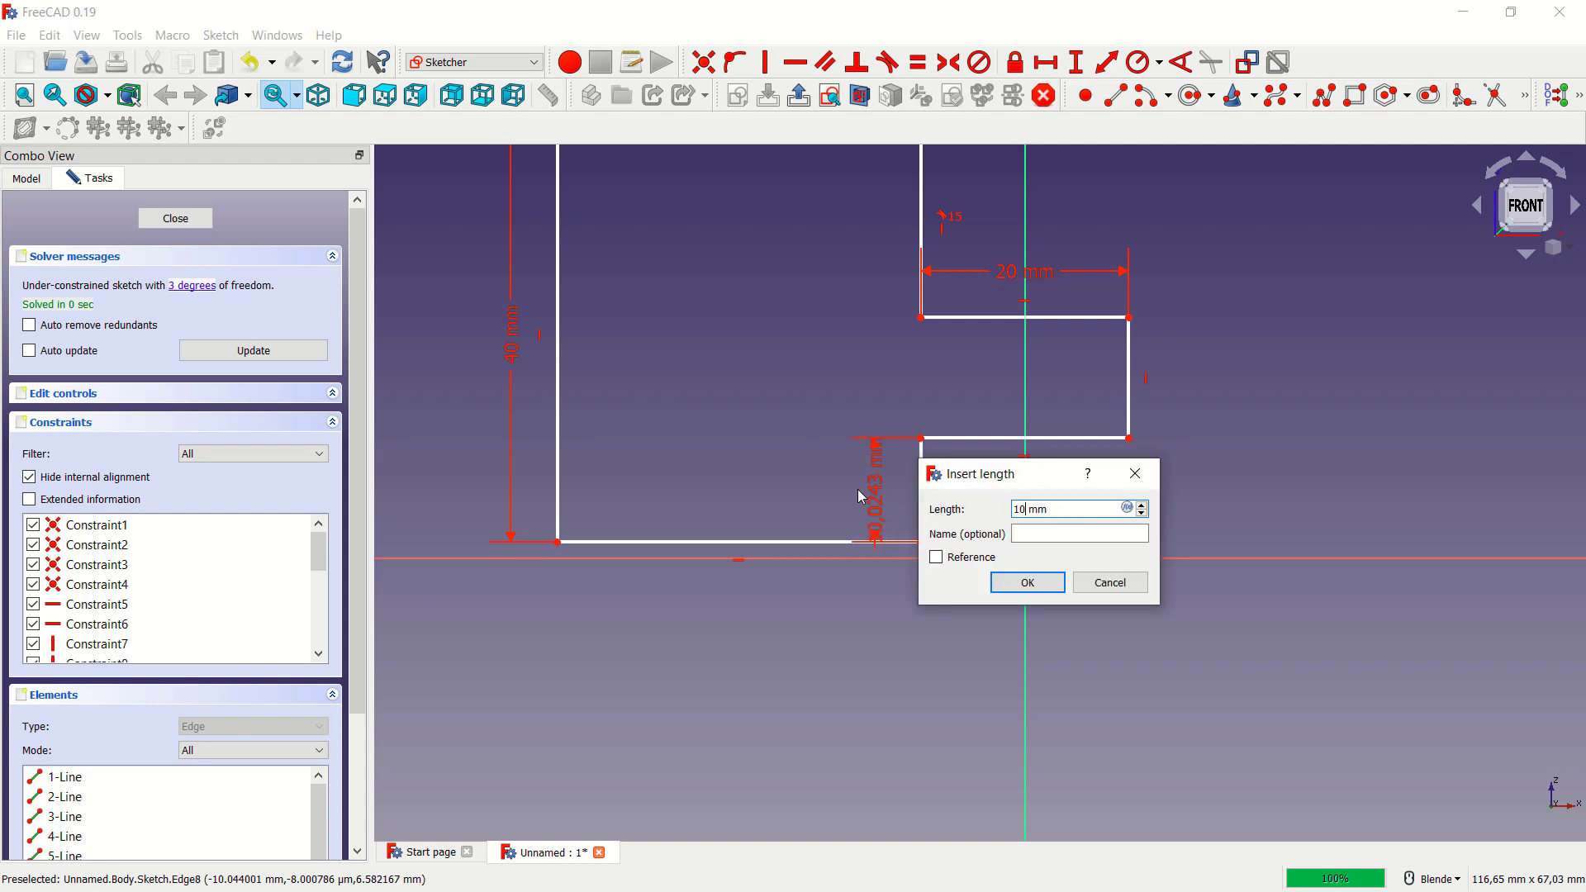
pyautogui.press('Return')
pyautogui.scroll(-4, 863, 500)
pyautogui.scroll(4, 838, 330)
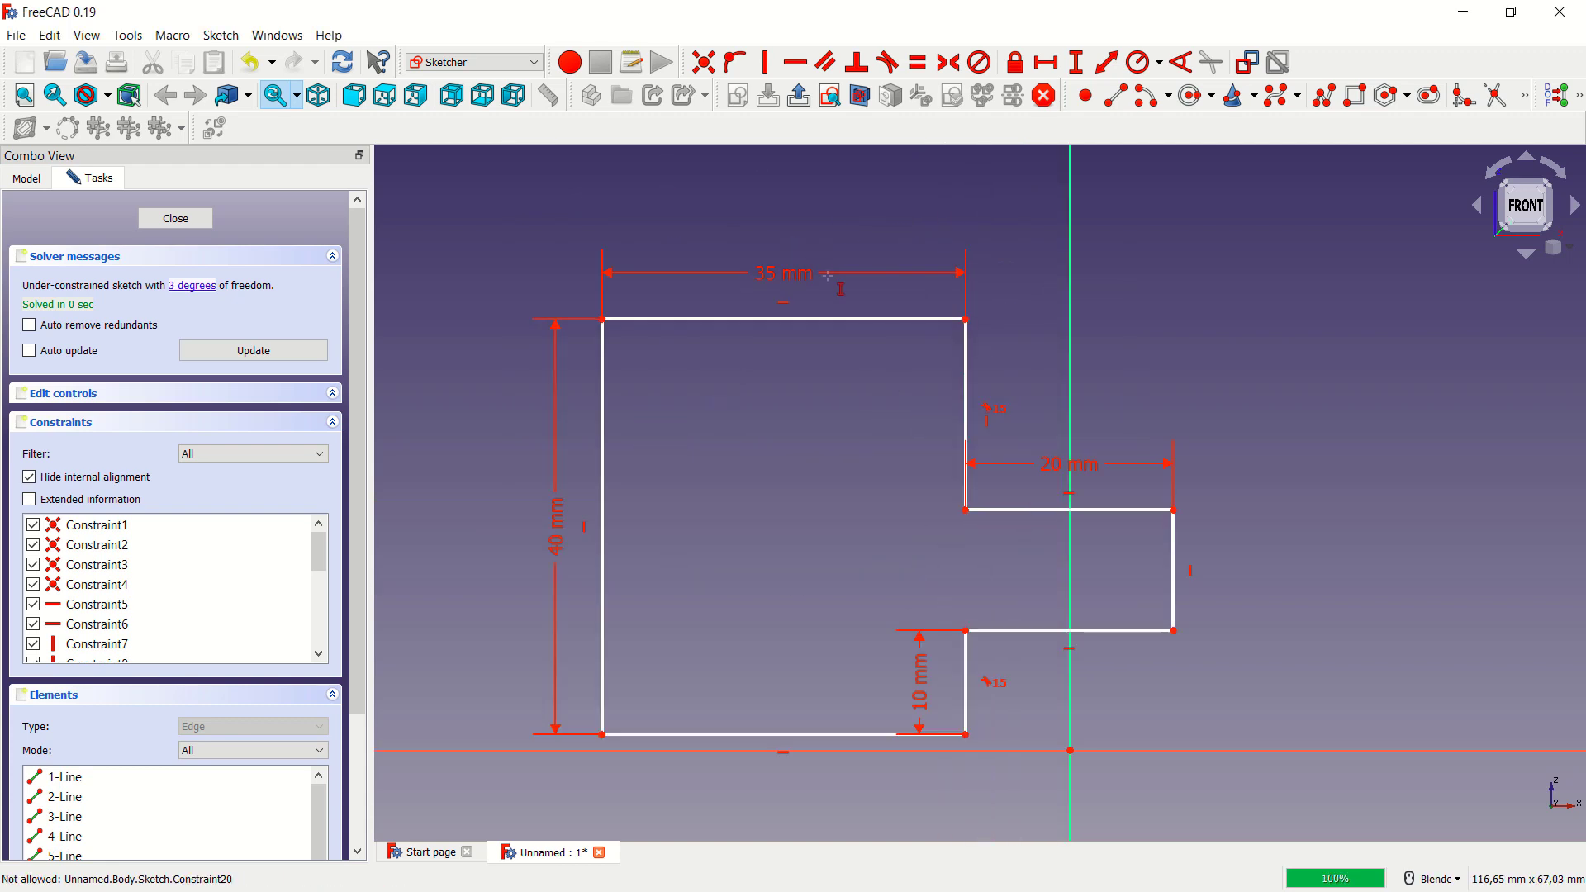
pyautogui.click(965, 406)
pyautogui.write('10')
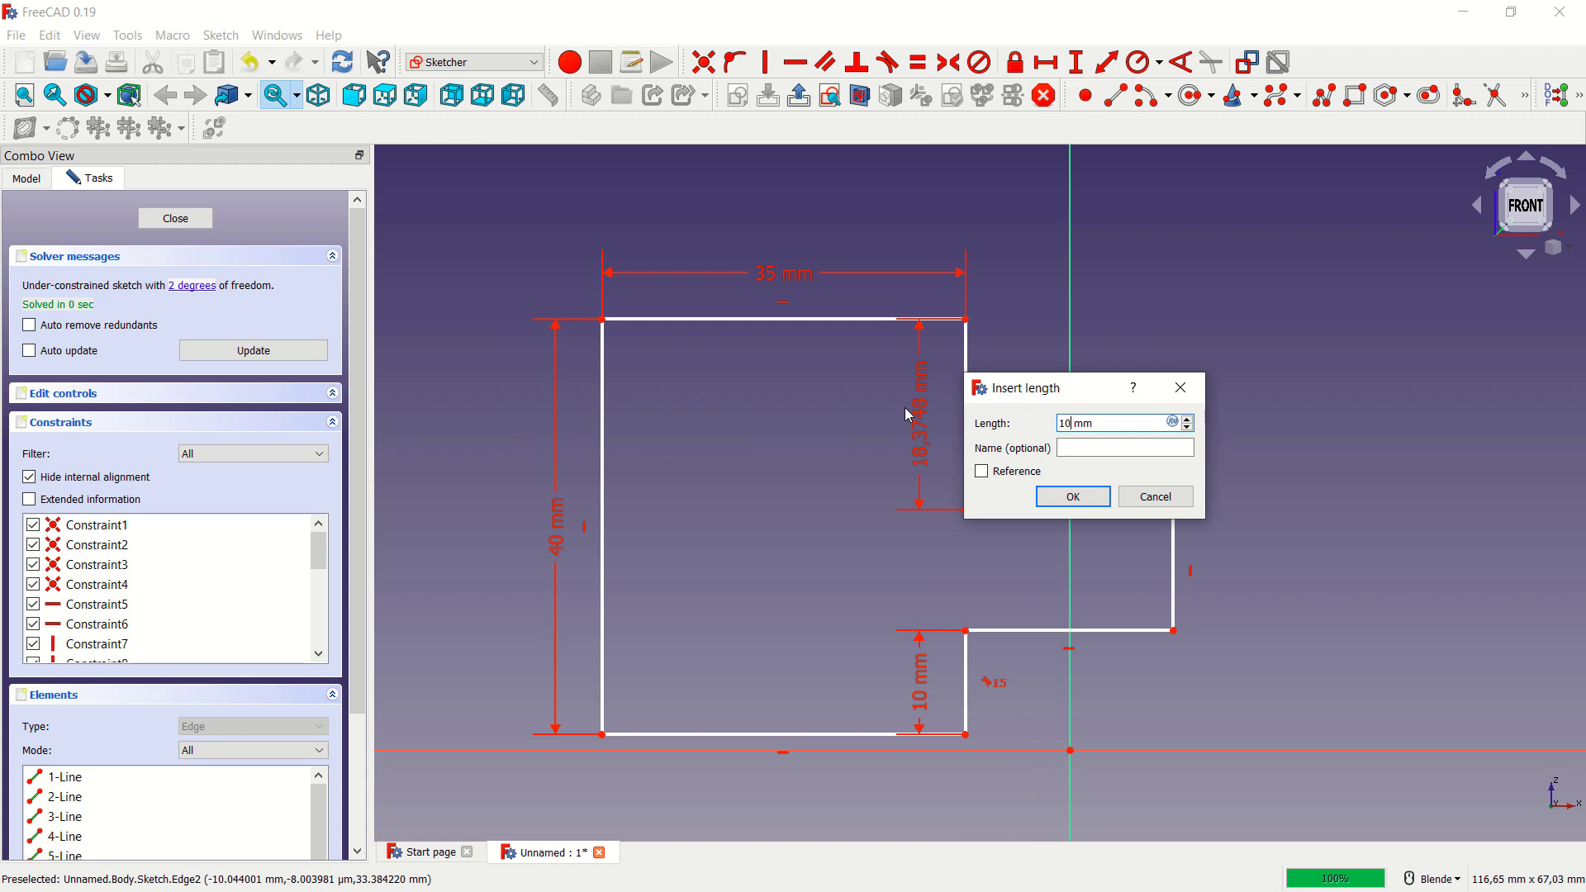
pyautogui.press('Return')
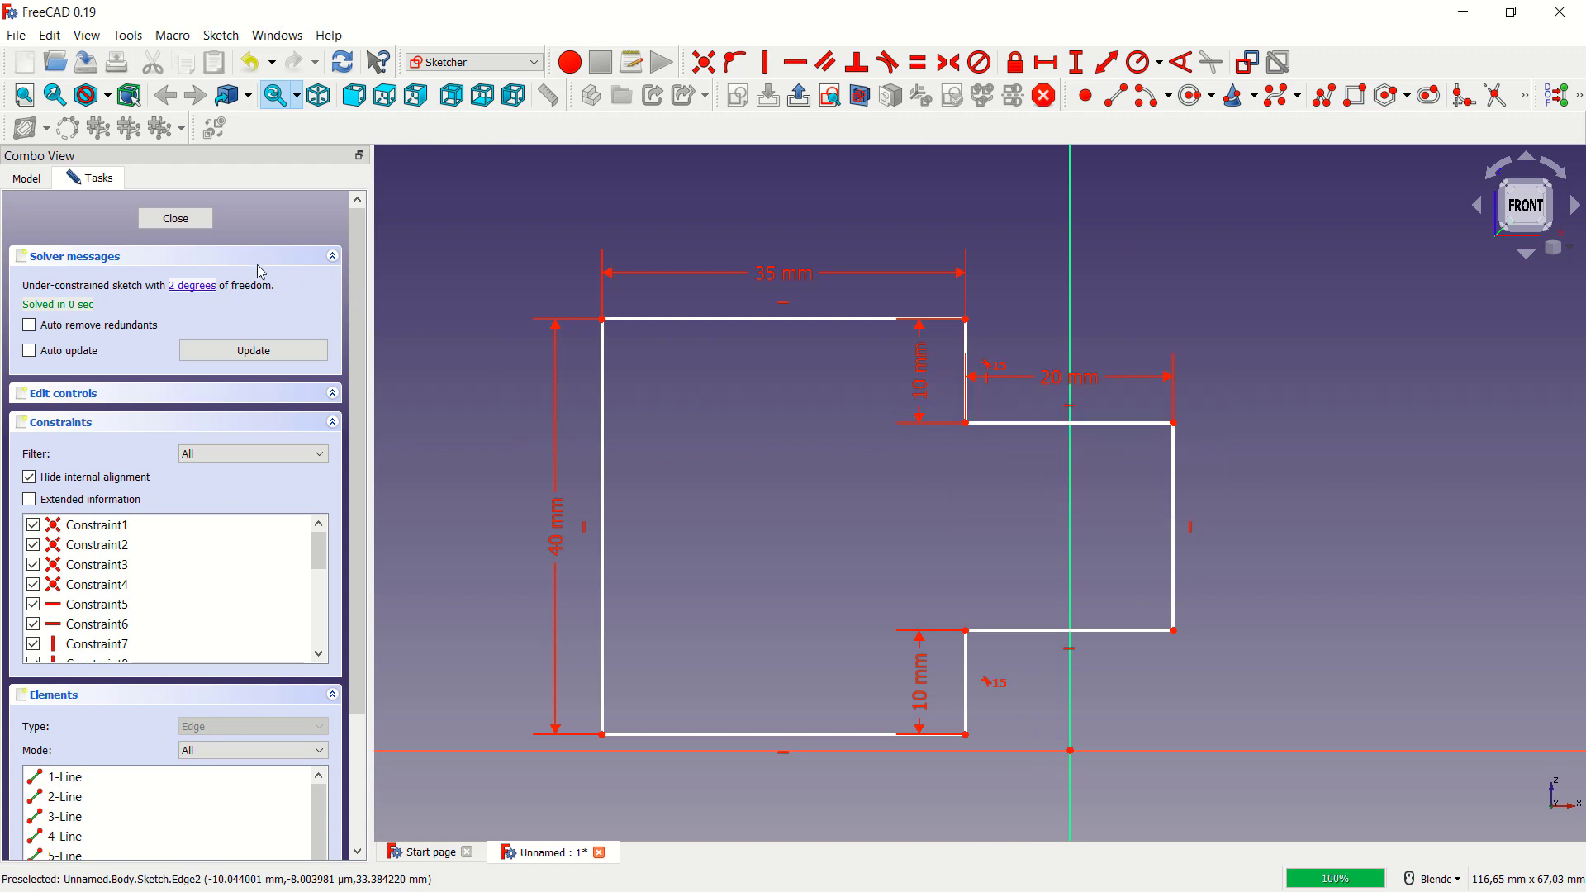
pyautogui.click(175, 218)
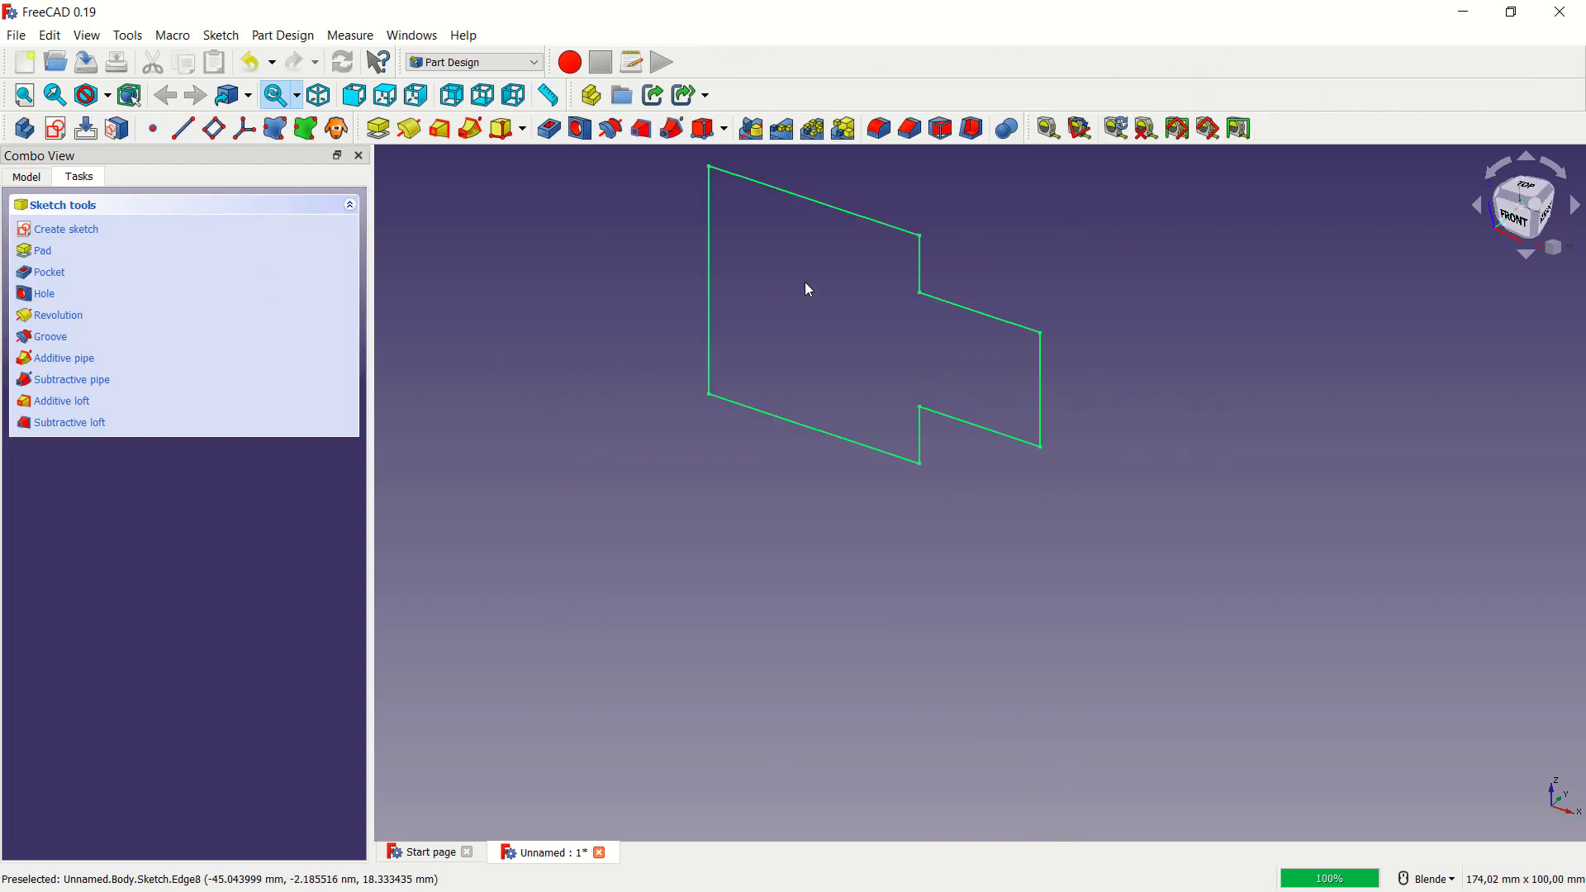
# - Pad the stepped sketch to a depth of 30 mm
pyautogui.keyDown('shift'); pyautogui.moveTo(809, 281); pyautogui.dragTo(791, 450, button='middle'); pyautogui.keyUp('shift')
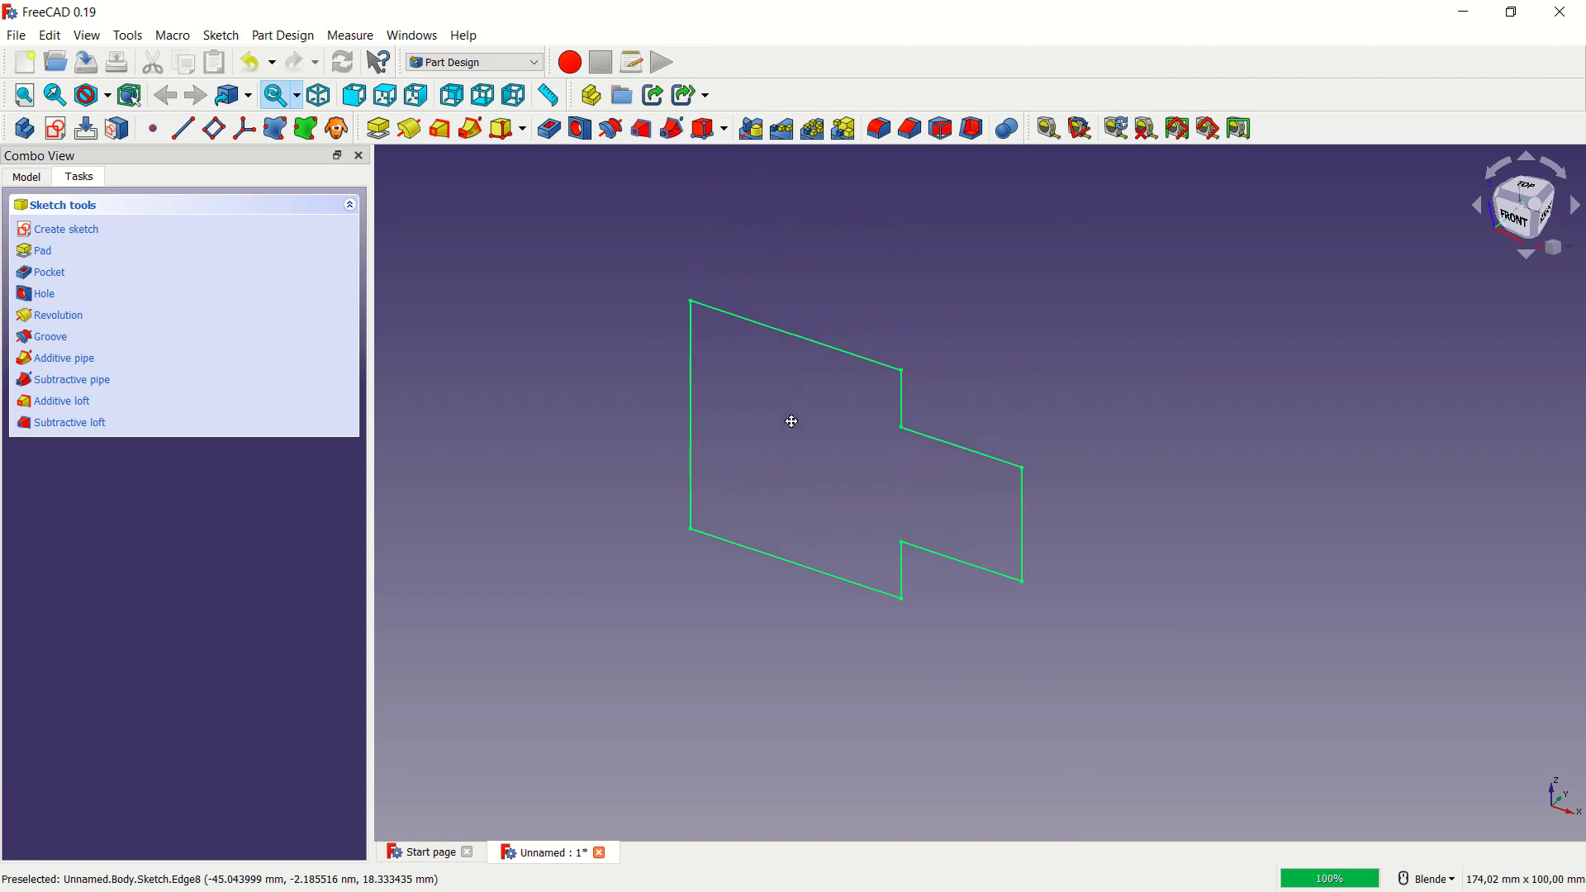
pyautogui.click(26, 250)
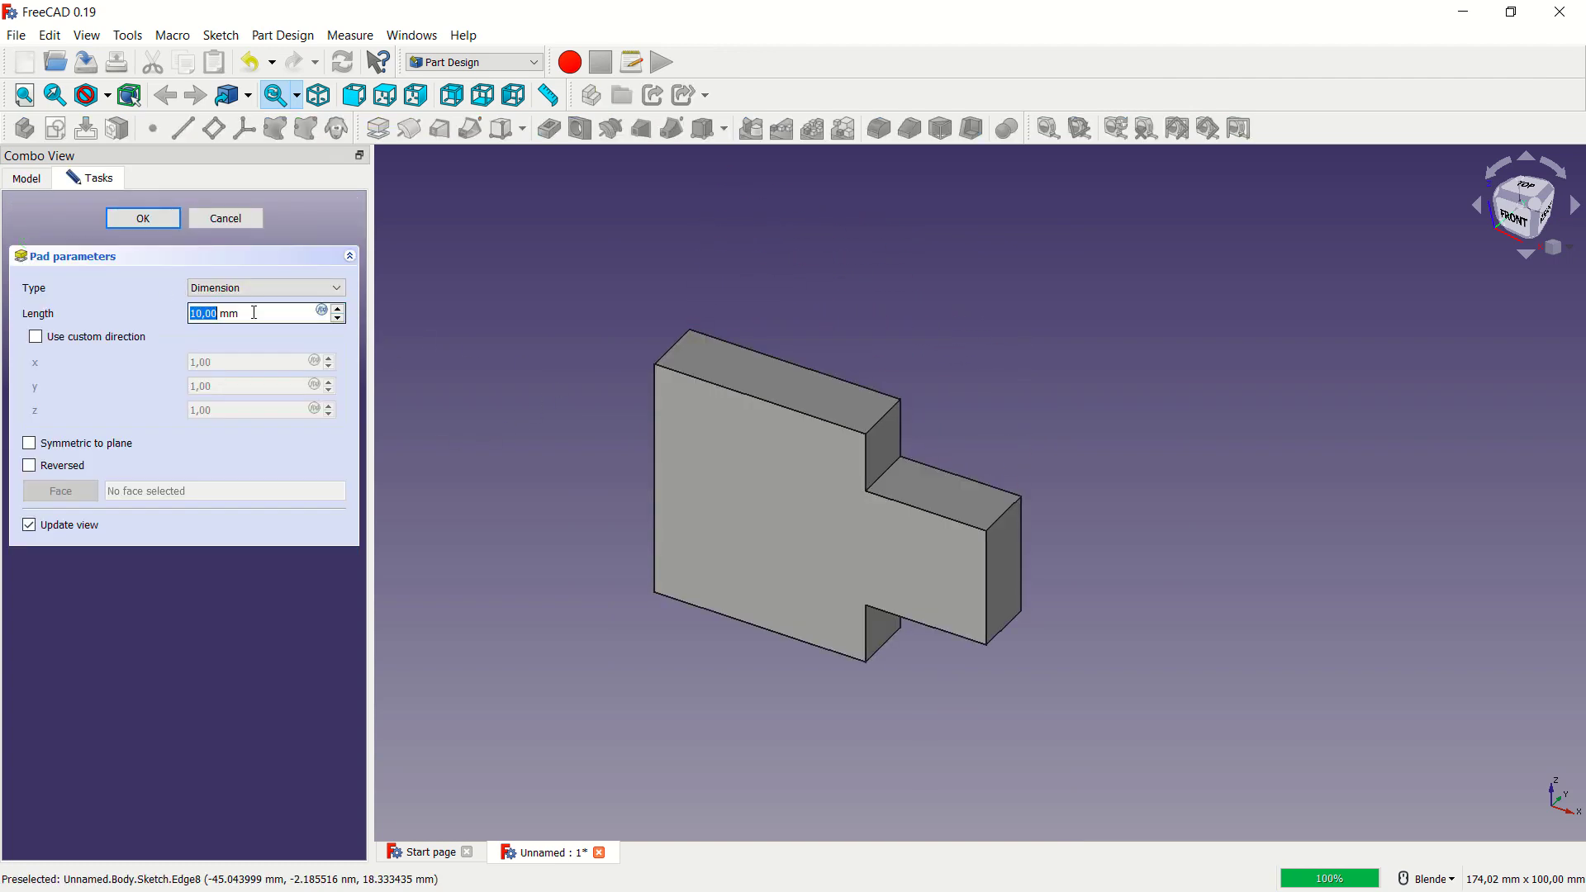
pyautogui.moveTo(254, 313); pyautogui.dragTo(179, 324)
pyautogui.write('30')
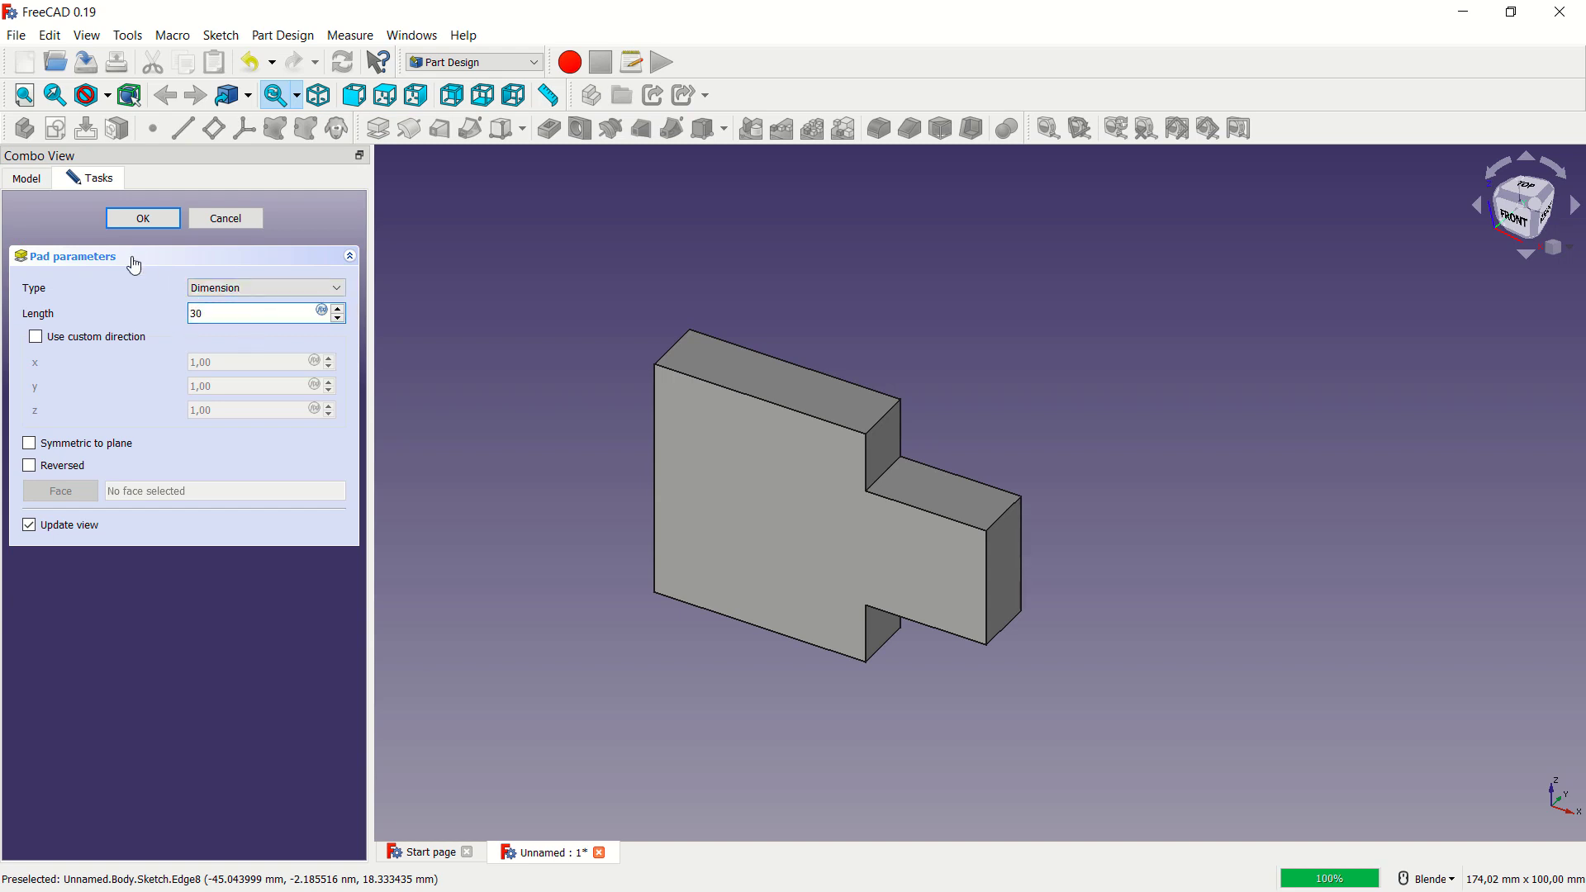
pyautogui.click(145, 219)
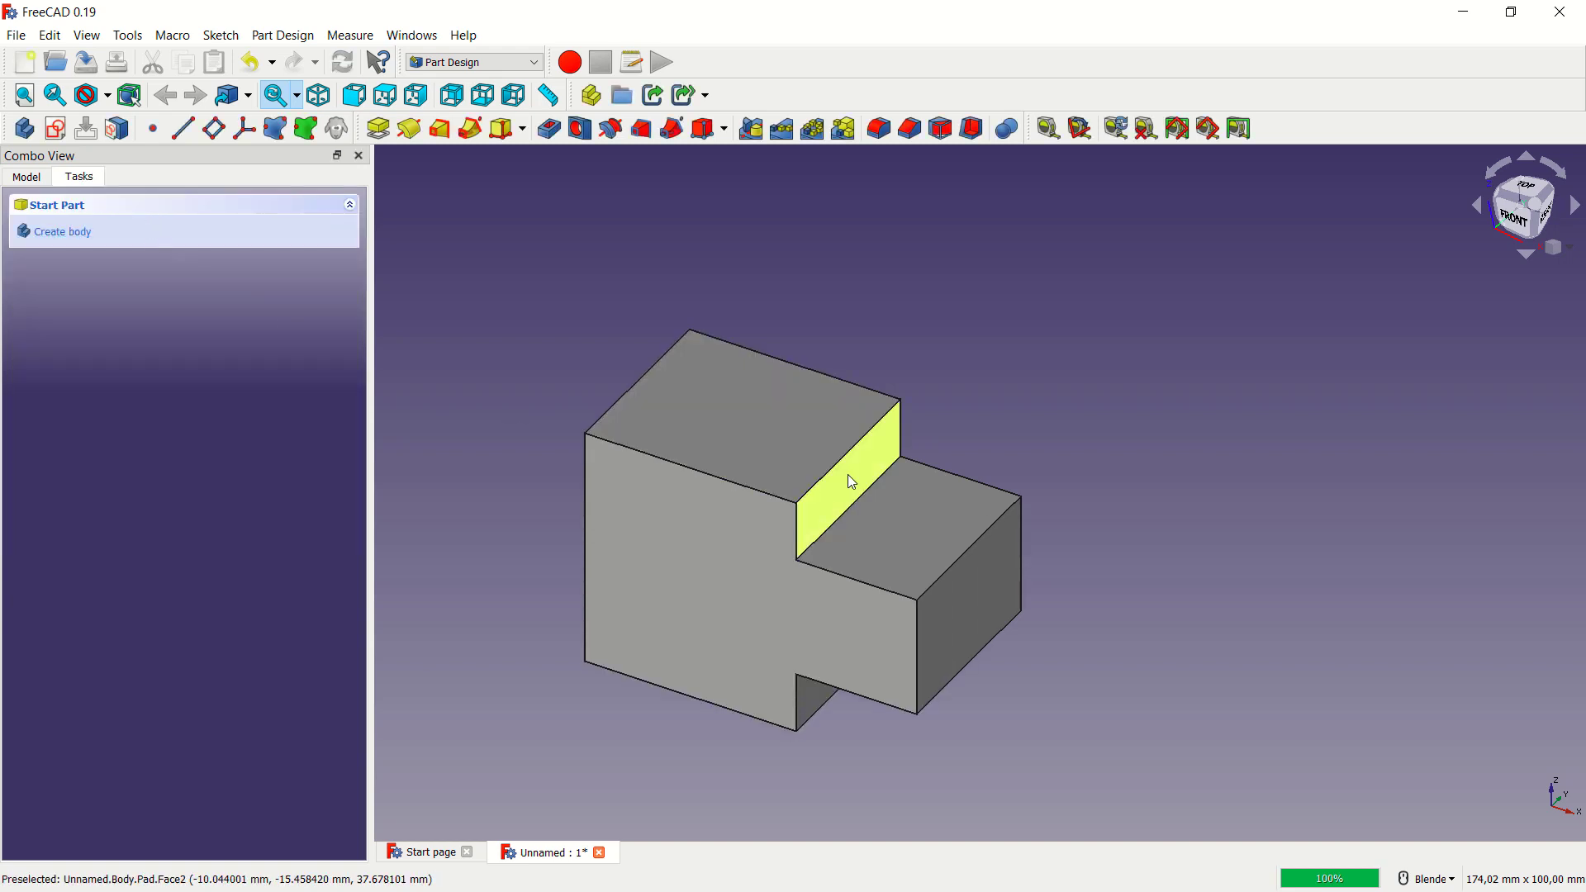
# - Select the step edges, the top-left edge and an underside notch edge of the block
pyautogui.click(849, 451)
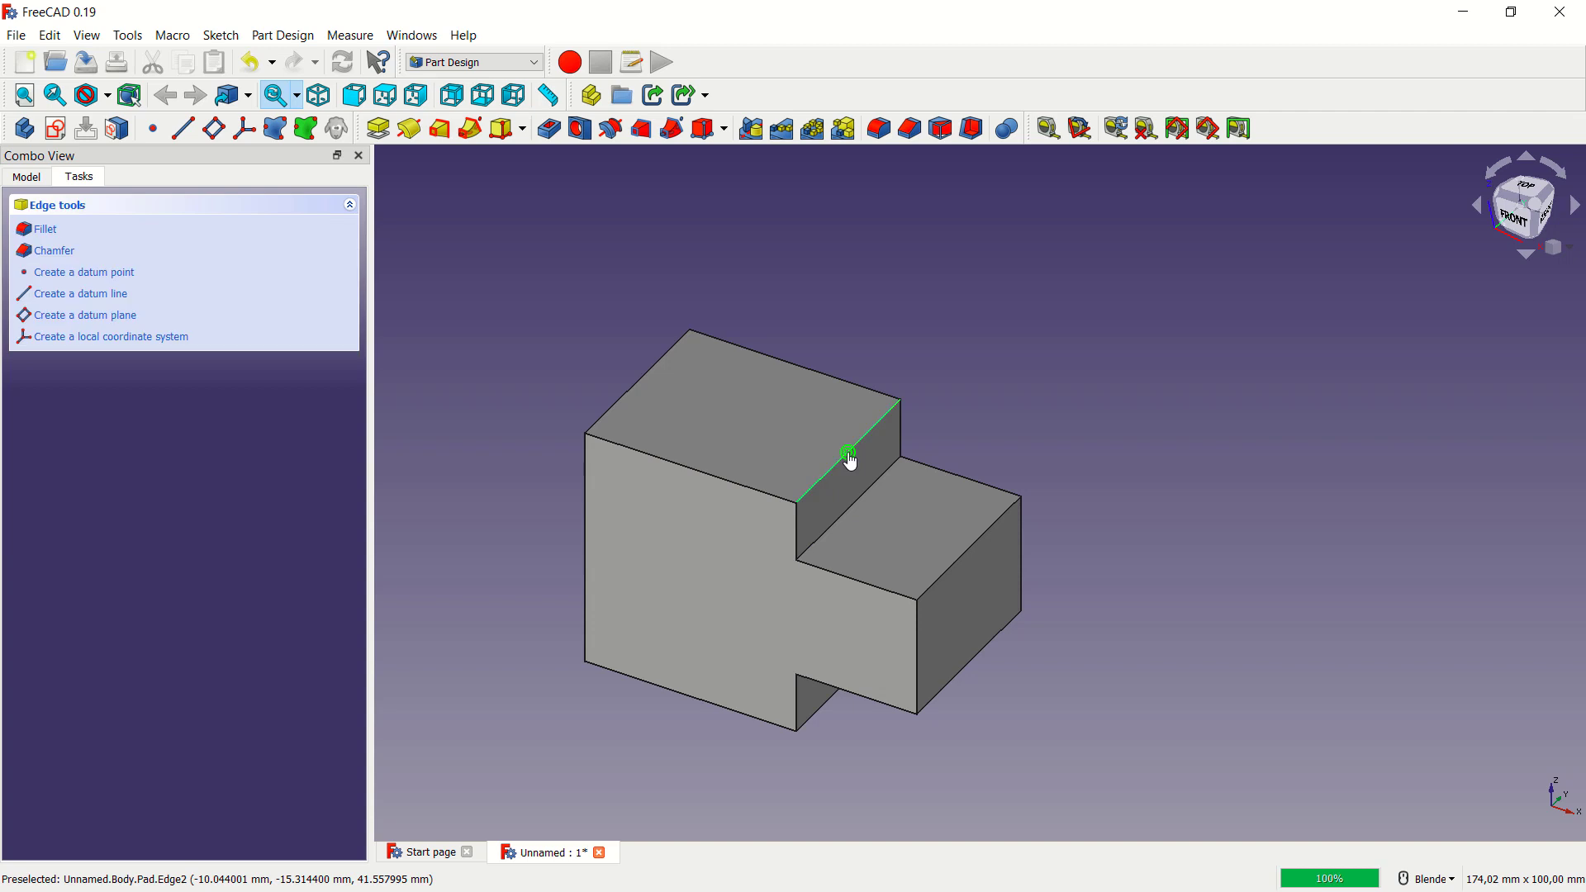
pyautogui.keyDown('ctrl'); pyautogui.click(636, 380); pyautogui.keyUp('ctrl')
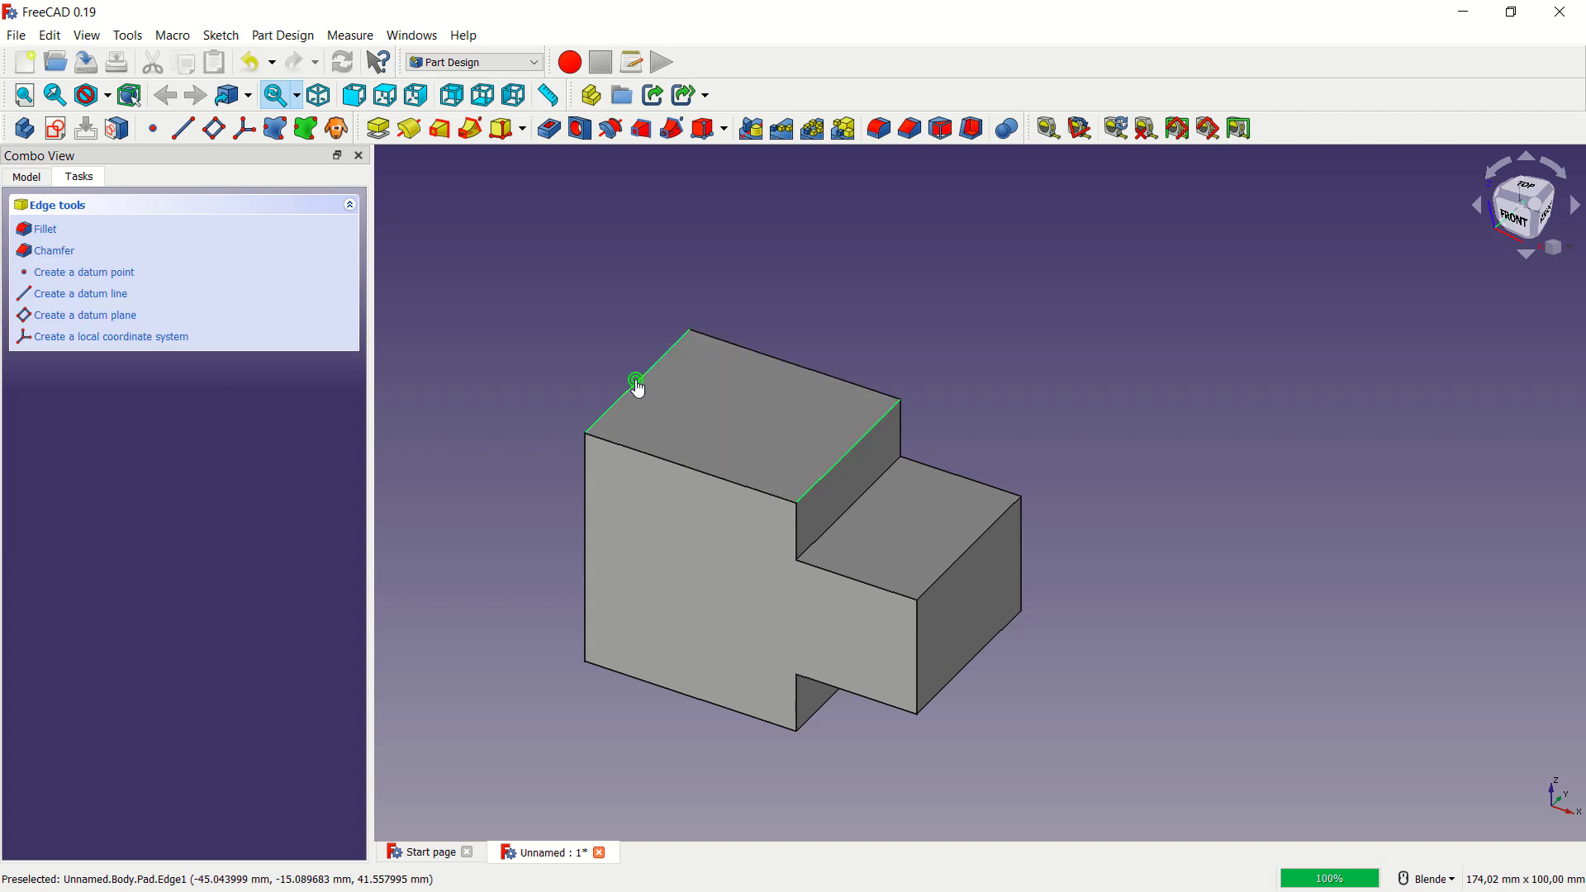
pyautogui.keyDown('ctrl'); pyautogui.click(898, 468); pyautogui.keyUp('ctrl')
pyautogui.scroll(5, 843, 620)
pyautogui.scroll(-4, 842, 548)
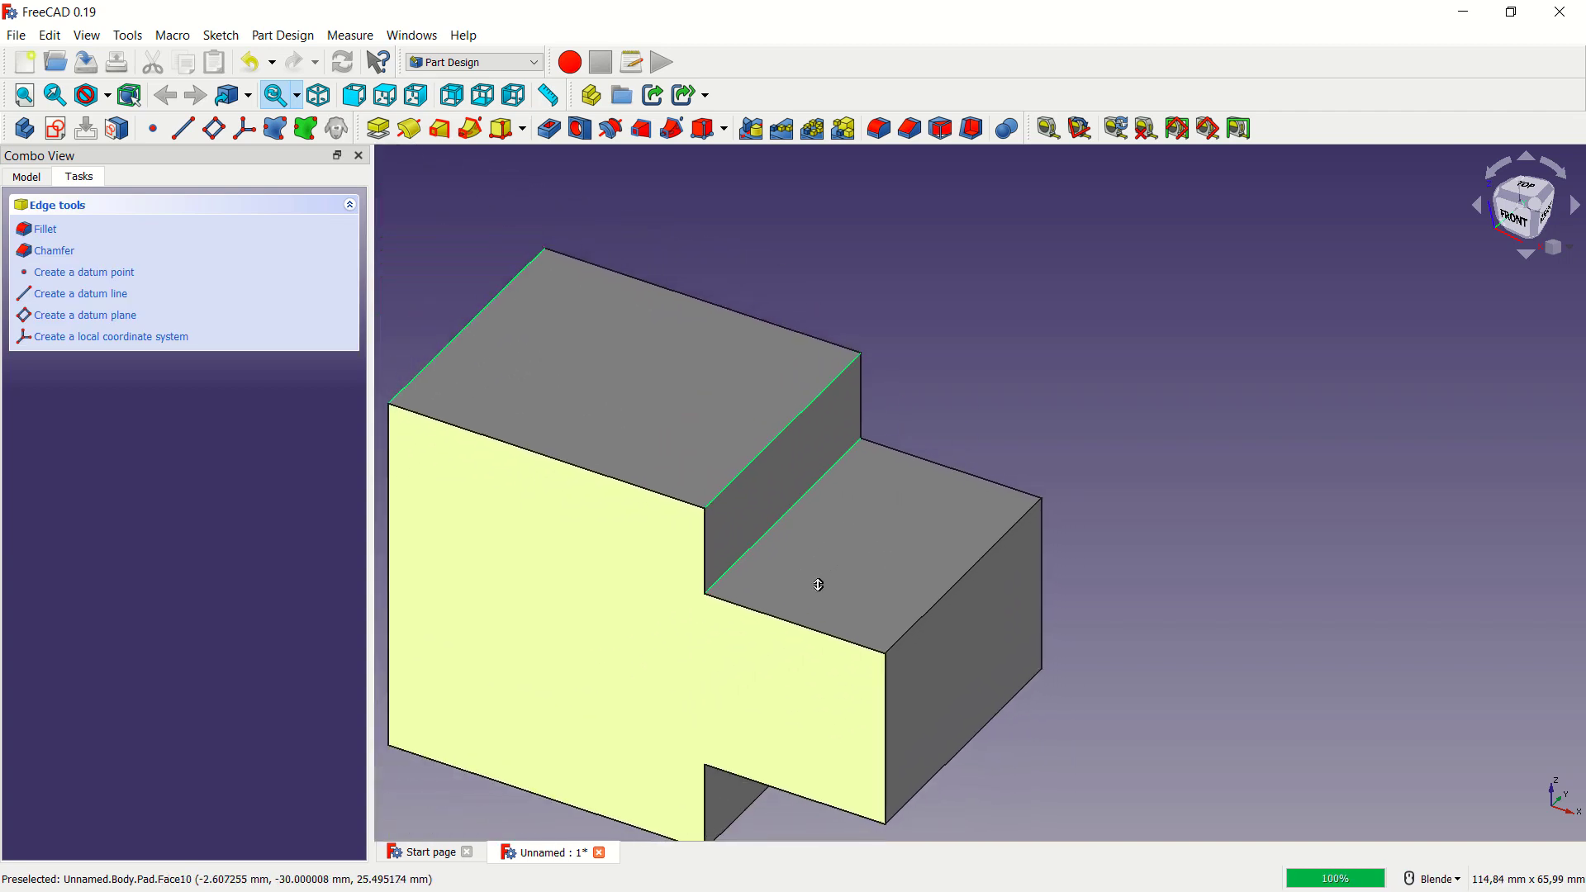
pyautogui.moveTo(760, 621)
pyautogui.mouseDown(button='middle')
pyautogui.moveTo(748, 488)
pyautogui.moveTo(746, 738)
pyautogui.mouseUp(button='middle')
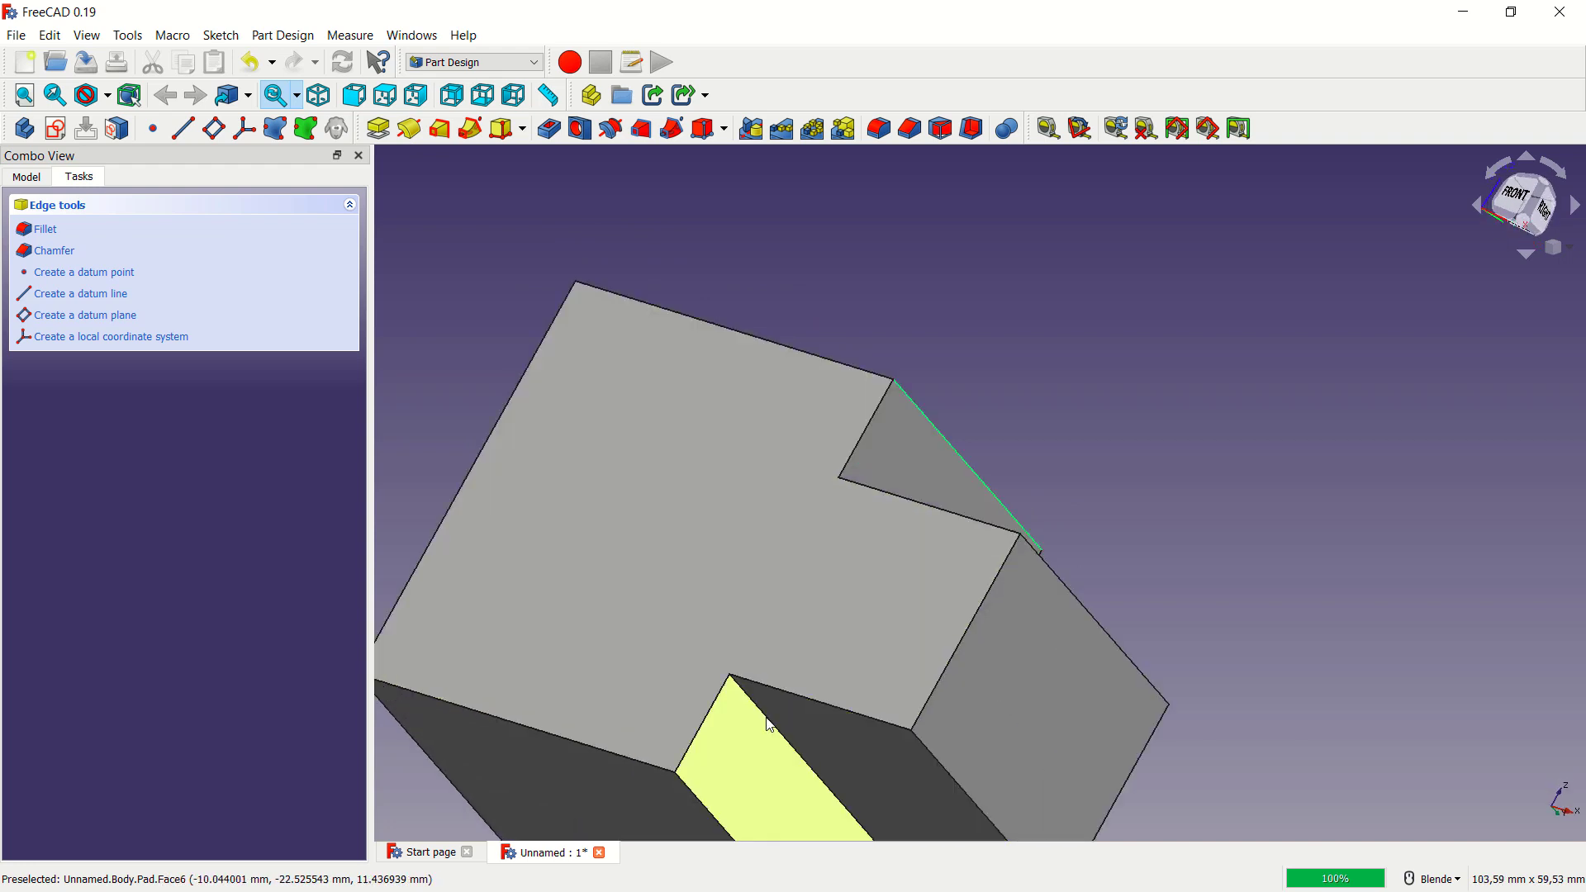
pyautogui.keyDown('ctrl'); pyautogui.click(766, 715); pyautogui.keyUp('ctrl')
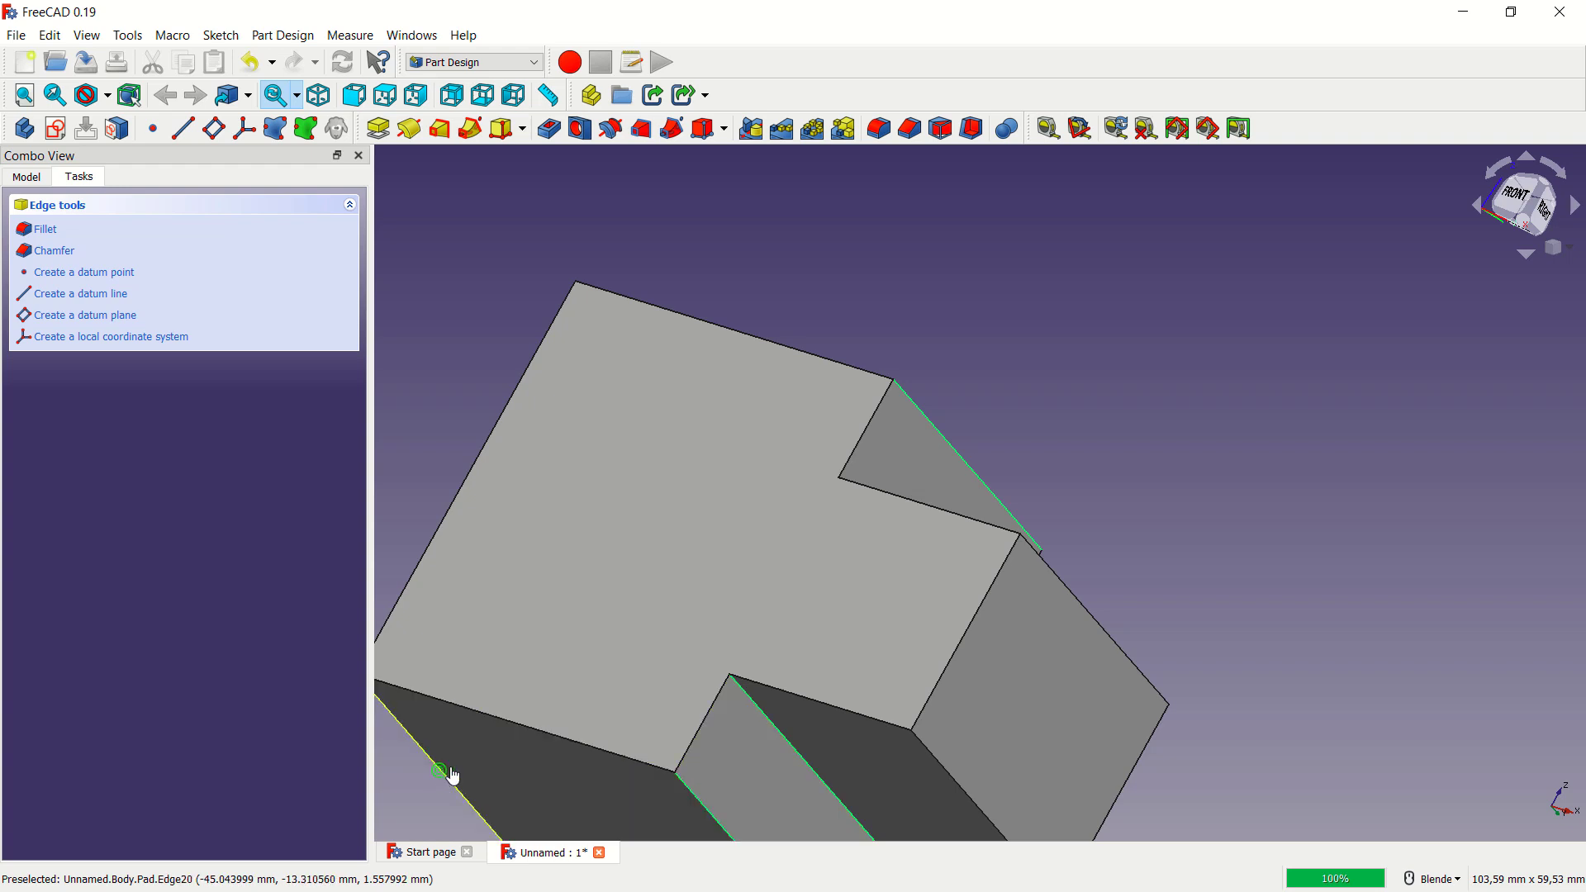
pyautogui.scroll(-4, 794, 592)
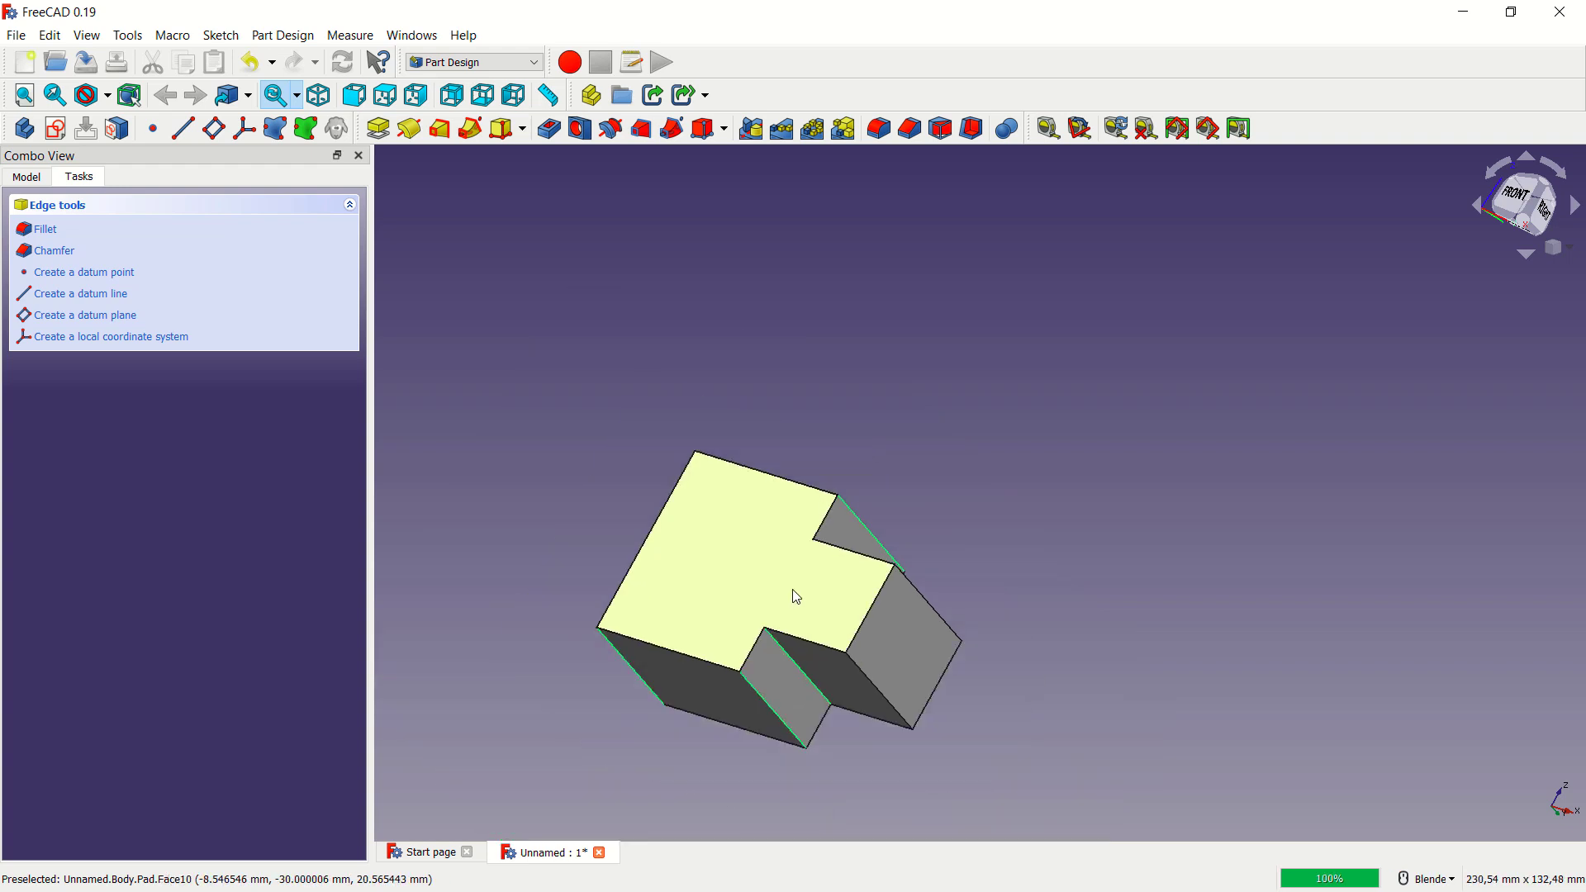
# - Fillet the selected edges with a 4 mm radius
pyautogui.click(881, 129)
pyautogui.moveTo(885, 438); pyautogui.dragTo(864, 553, button='middle')
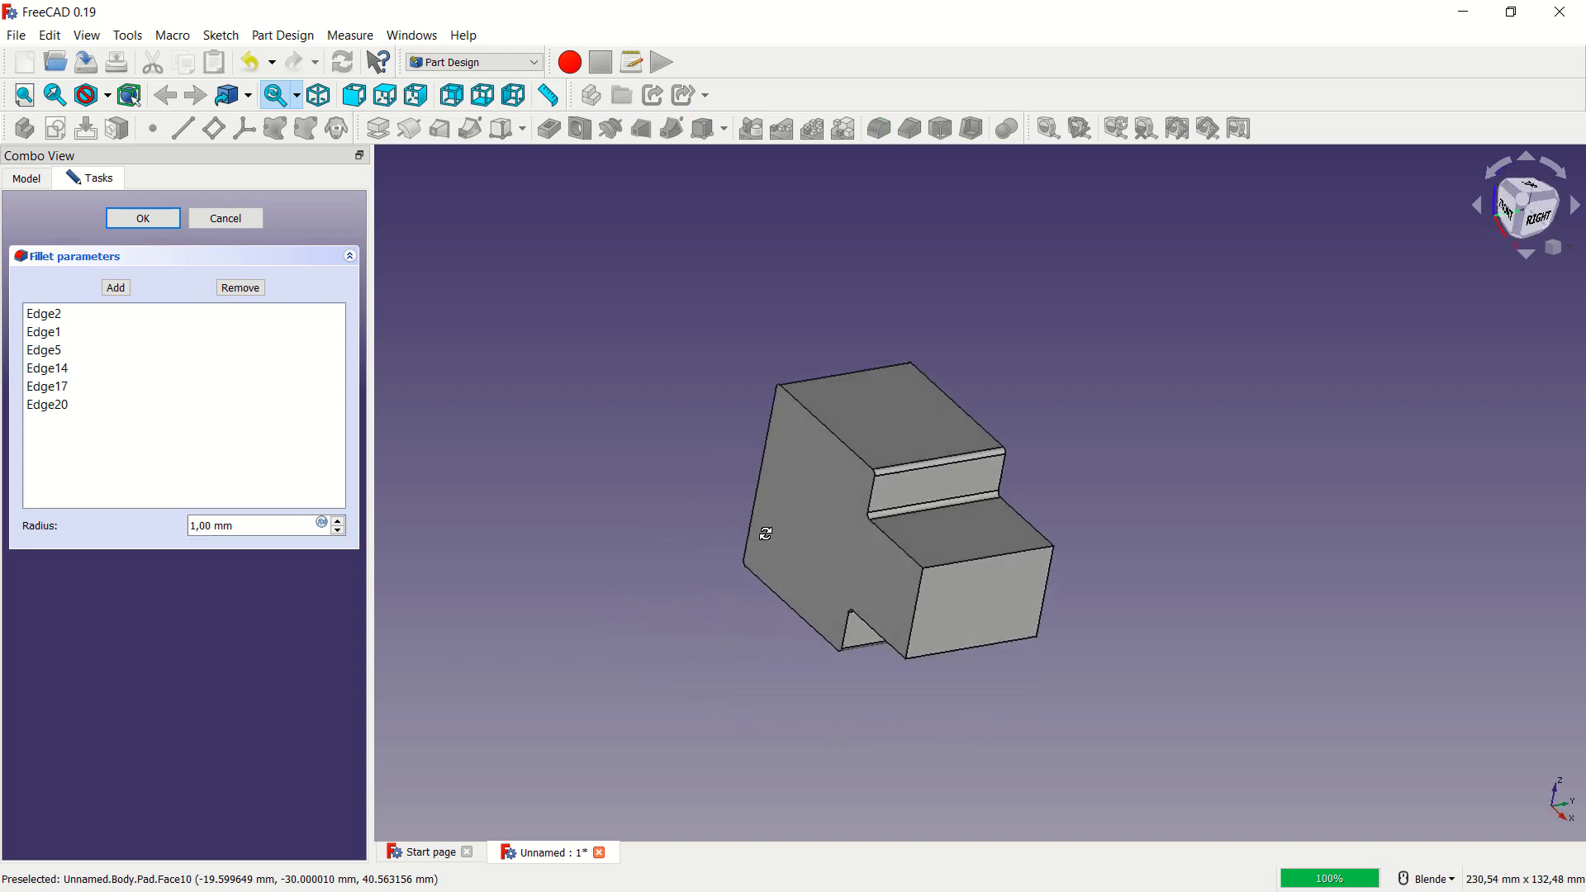
pyautogui.click(338, 521)
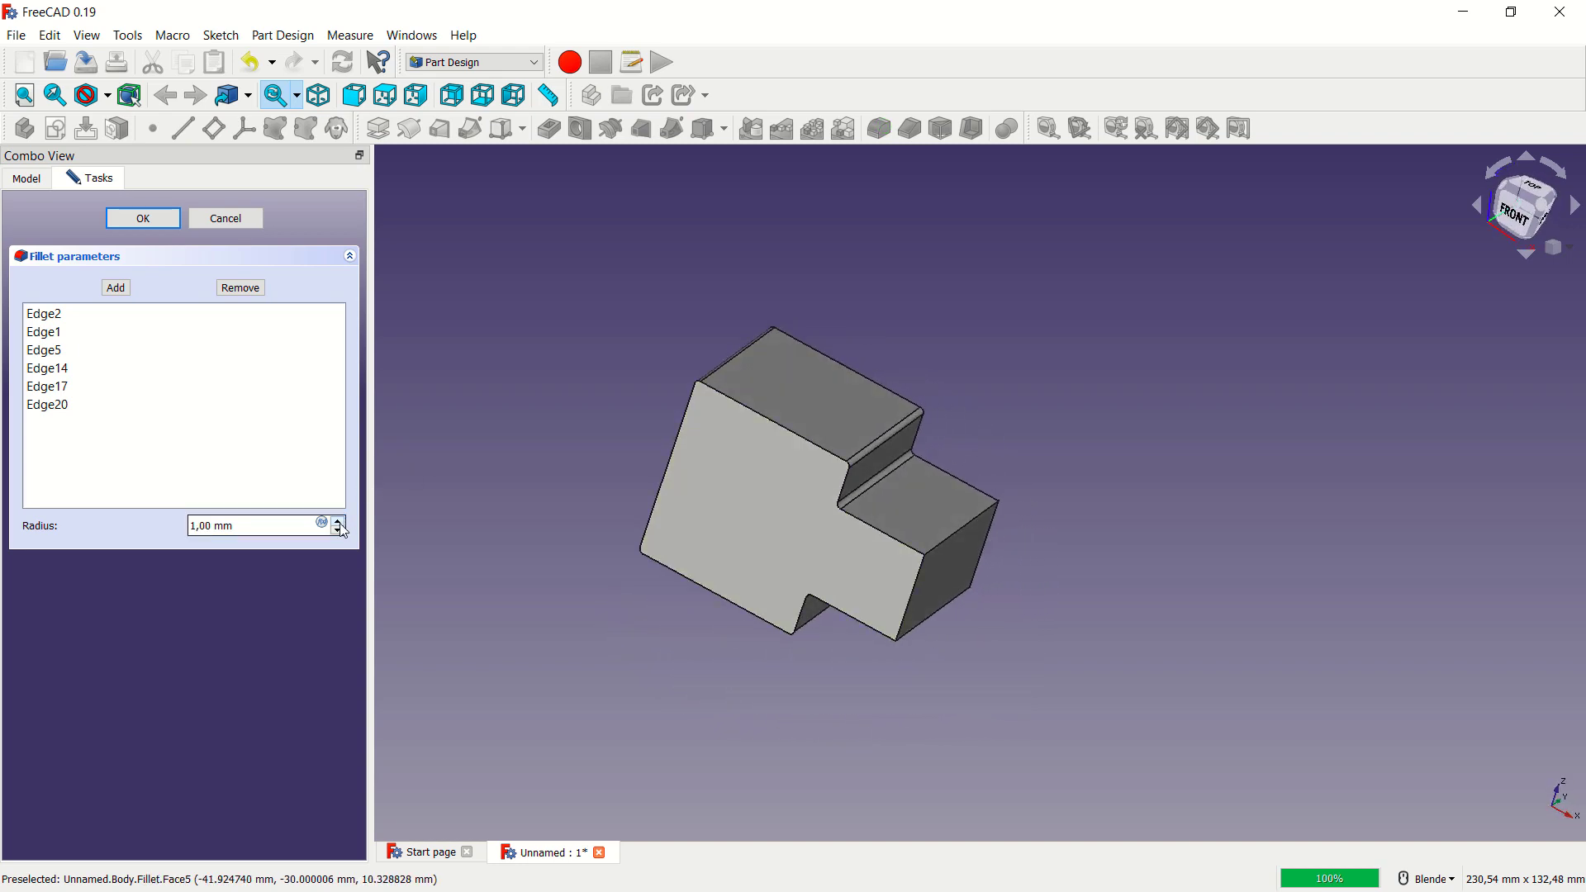
pyautogui.click(339, 523)
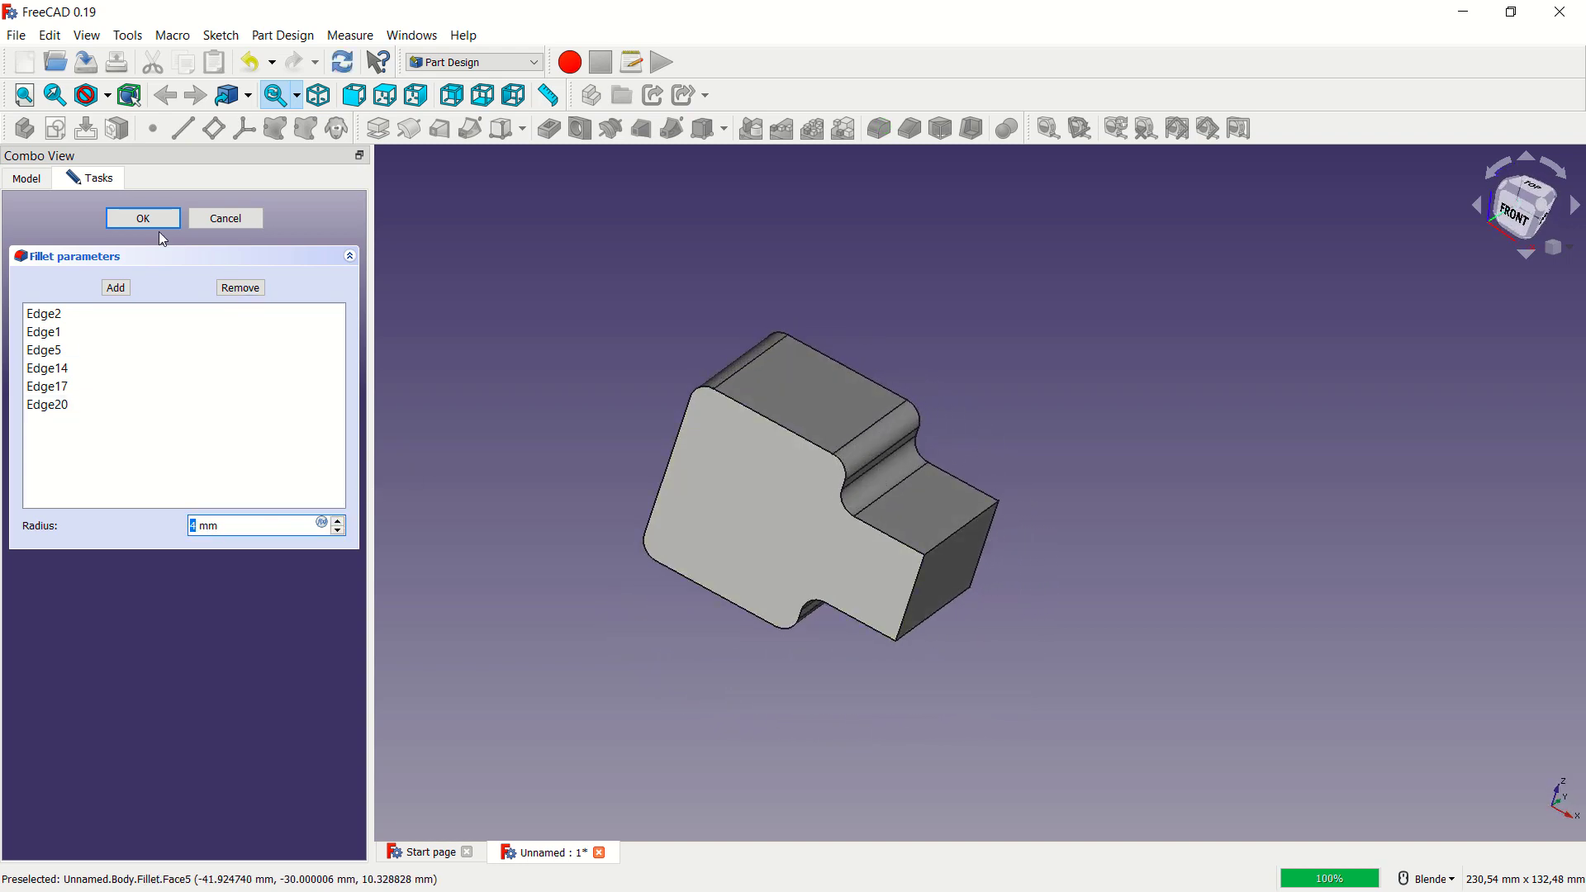
pyautogui.click(157, 219)
pyautogui.moveTo(1005, 471)
pyautogui.mouseDown(button='middle')
pyautogui.moveTo(1140, 531)
pyautogui.moveTo(1263, 538)
pyautogui.moveTo(1018, 515)
pyautogui.moveTo(1140, 495)
pyautogui.mouseUp(button='middle')
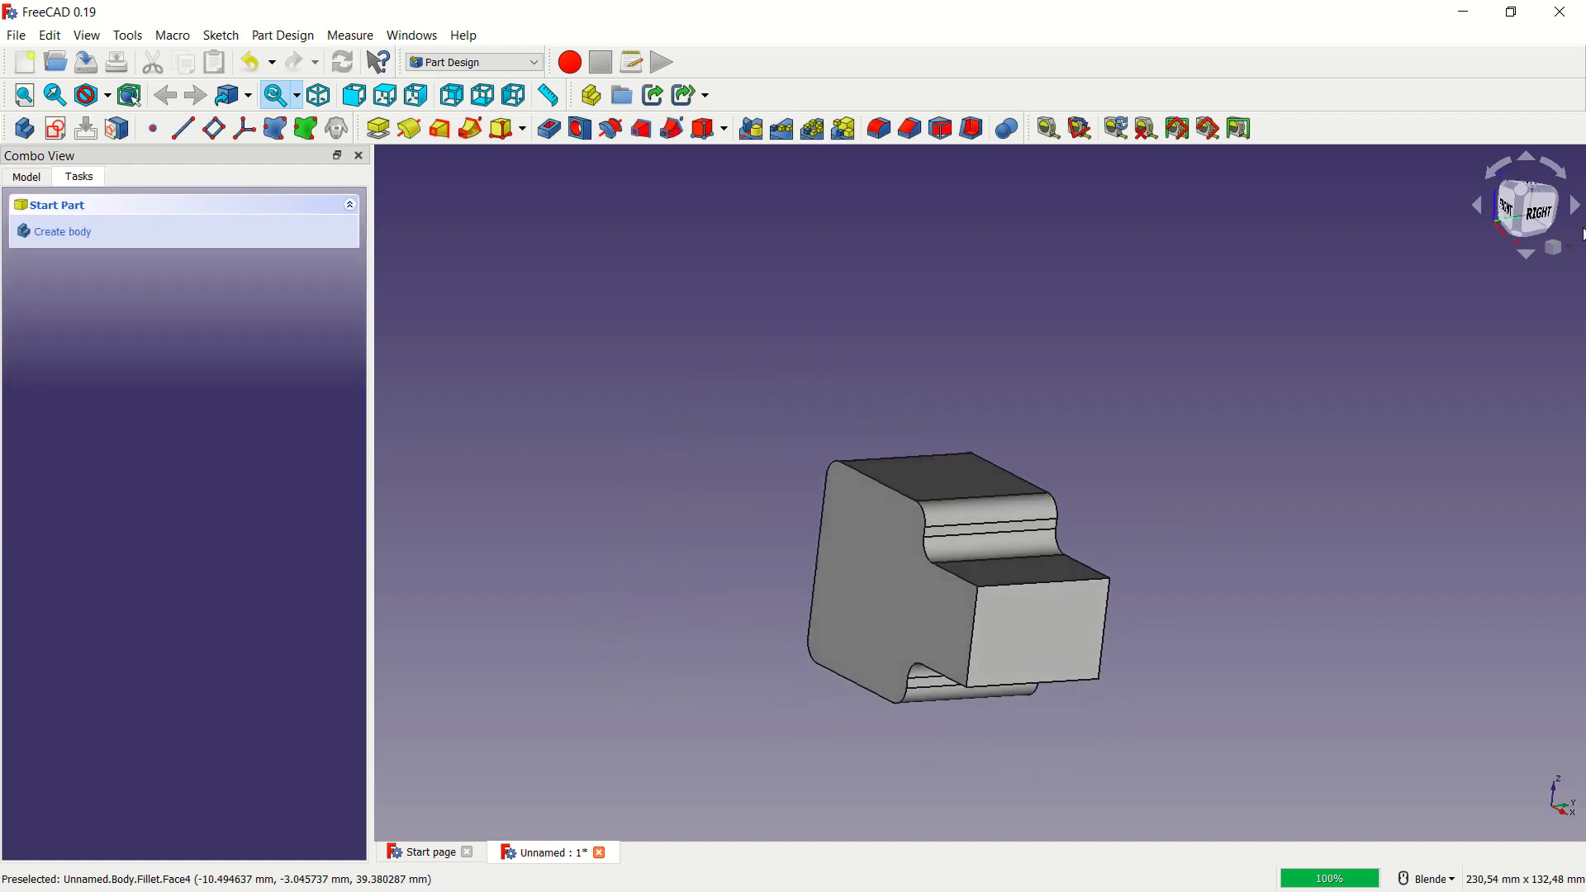
# - View the filleted block isometrically, then squarely from the front, panned into place
pyautogui.click(1522, 197)
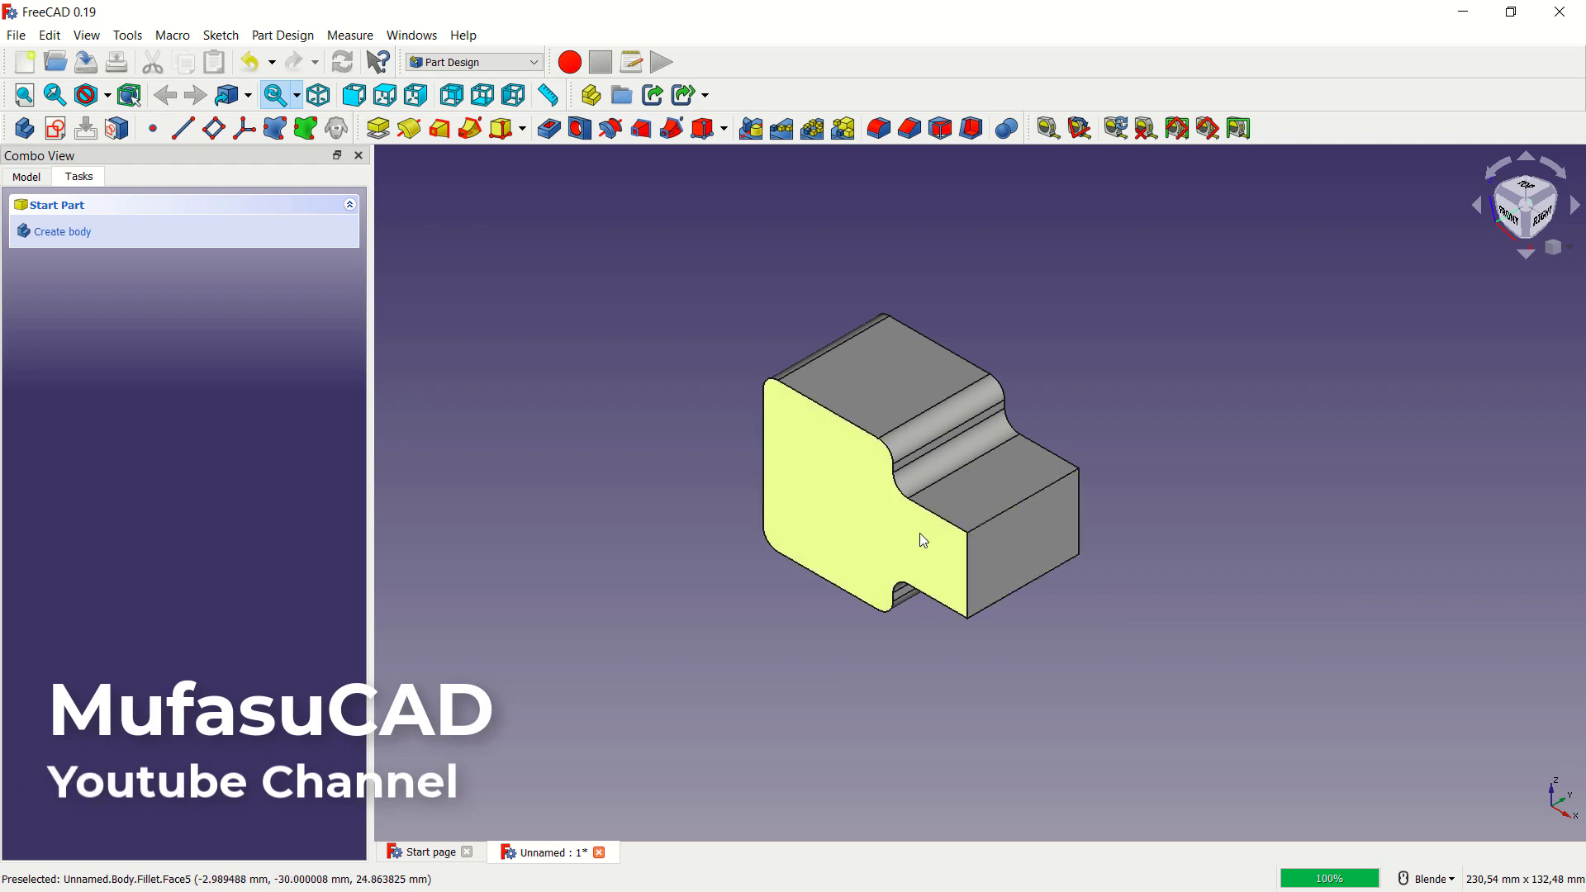
pyautogui.moveTo(920, 538)
pyautogui.keyDown('shift'); pyautogui.mouseDown(button='middle')
pyautogui.moveTo(982, 539)
pyautogui.moveTo(1126, 591)
pyautogui.moveTo(1161, 557)
pyautogui.moveTo(1151, 537)
pyautogui.mouseUp(button='middle'); pyautogui.keyUp('shift')
pyautogui.scroll(2, 983, 539)
pyautogui.scroll(-2, 1151, 540)
pyautogui.scroll(-2, 1151, 540)
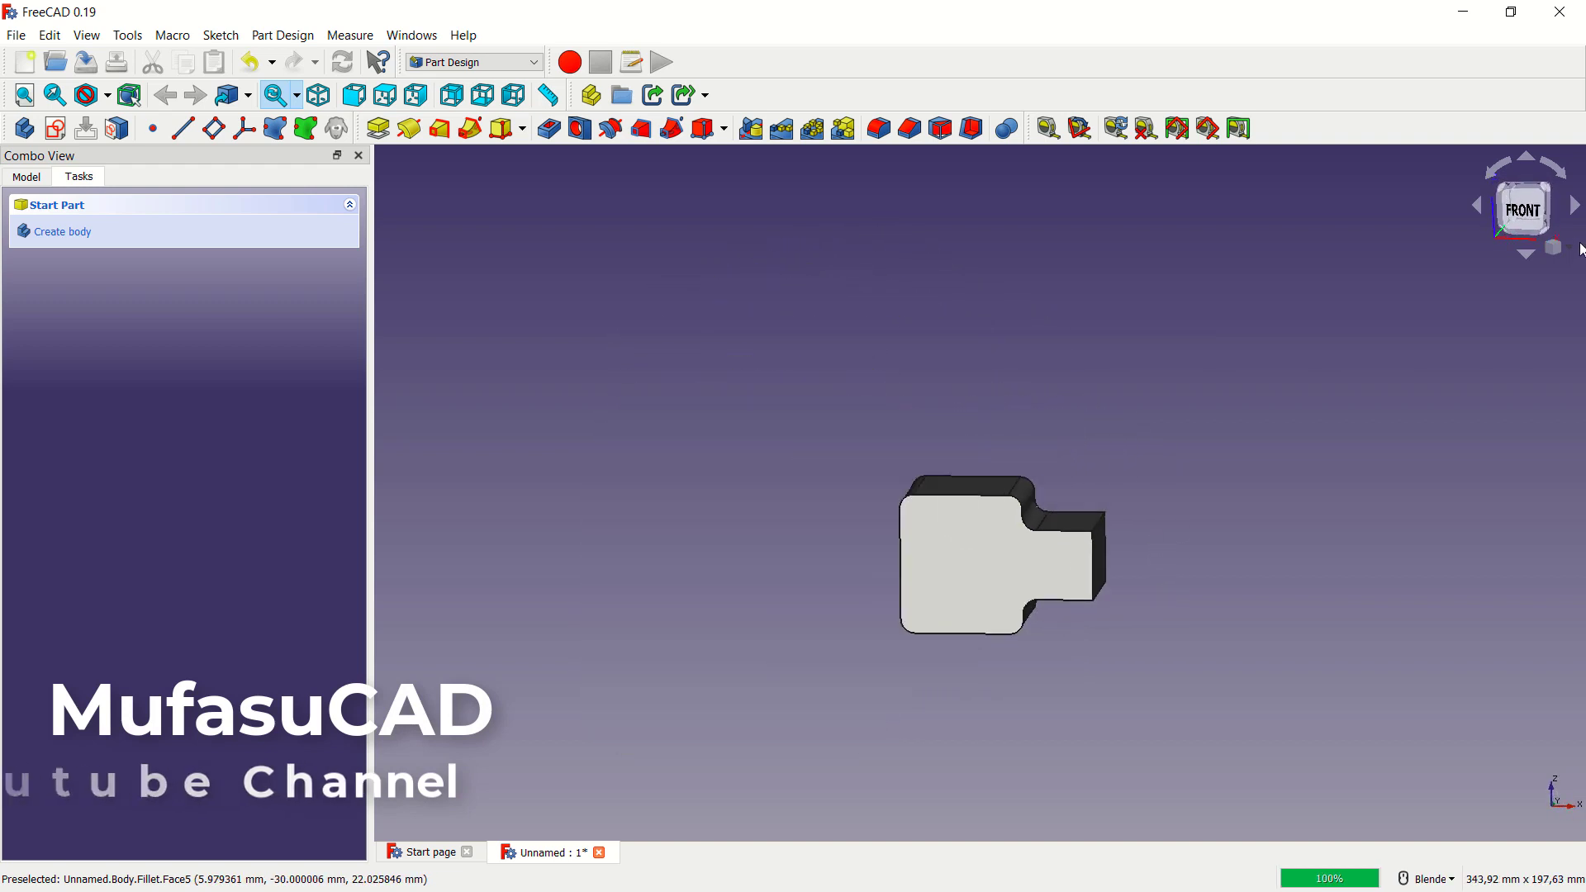
pyautogui.click(1538, 217)
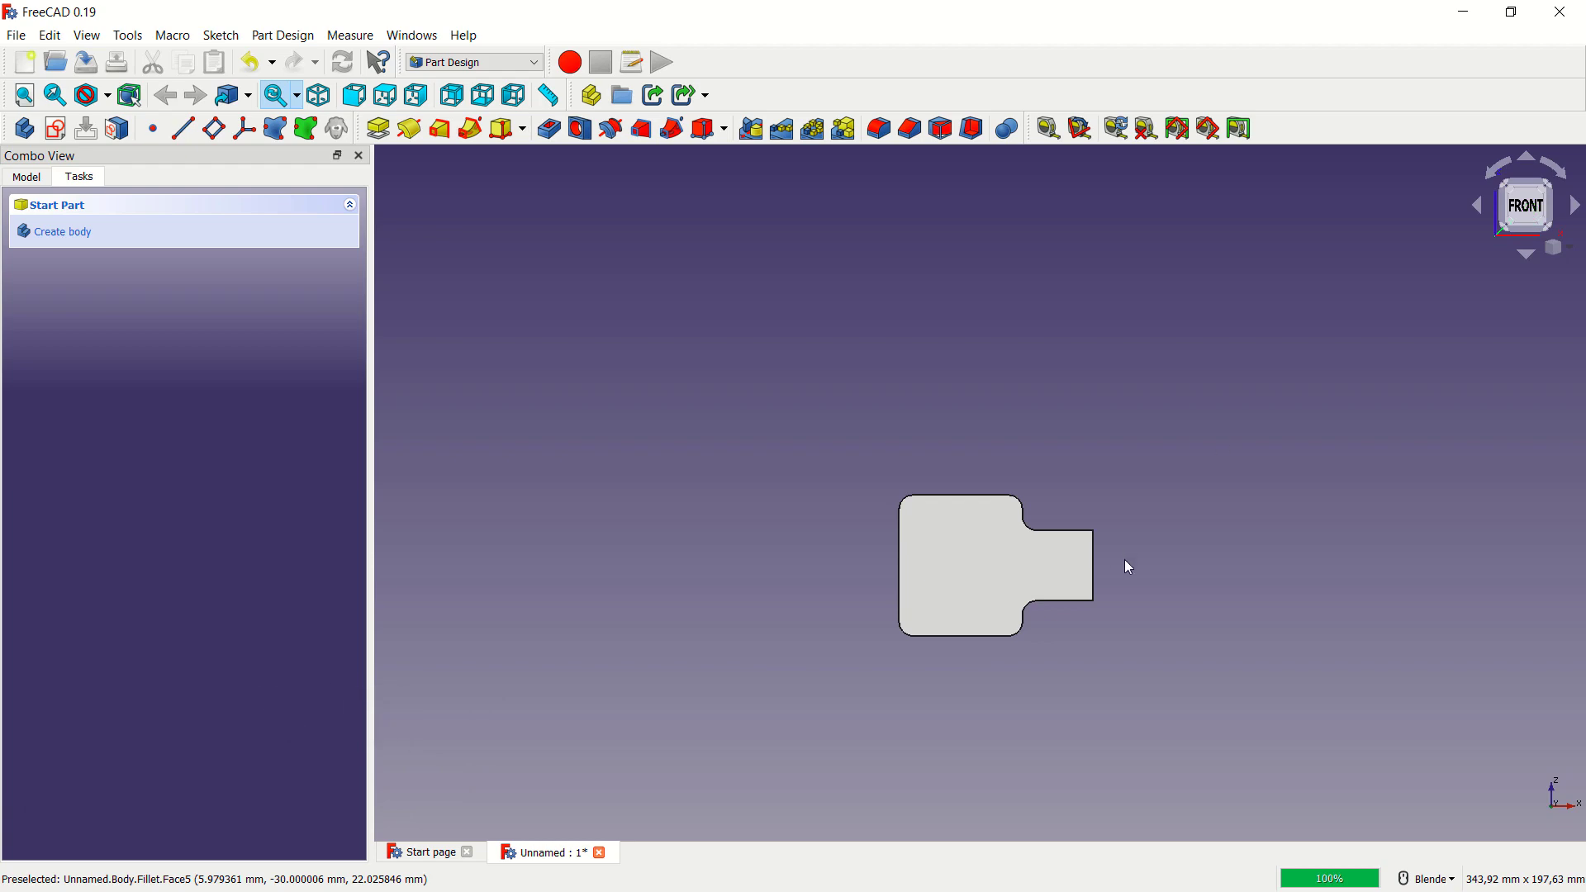
pyautogui.moveTo(1125, 566)
pyautogui.keyDown('shift'); pyautogui.mouseDown(button='middle')
pyautogui.moveTo(1068, 529)
pyautogui.moveTo(936, 488)
pyautogui.mouseUp(button='middle'); pyautogui.keyUp('shift')
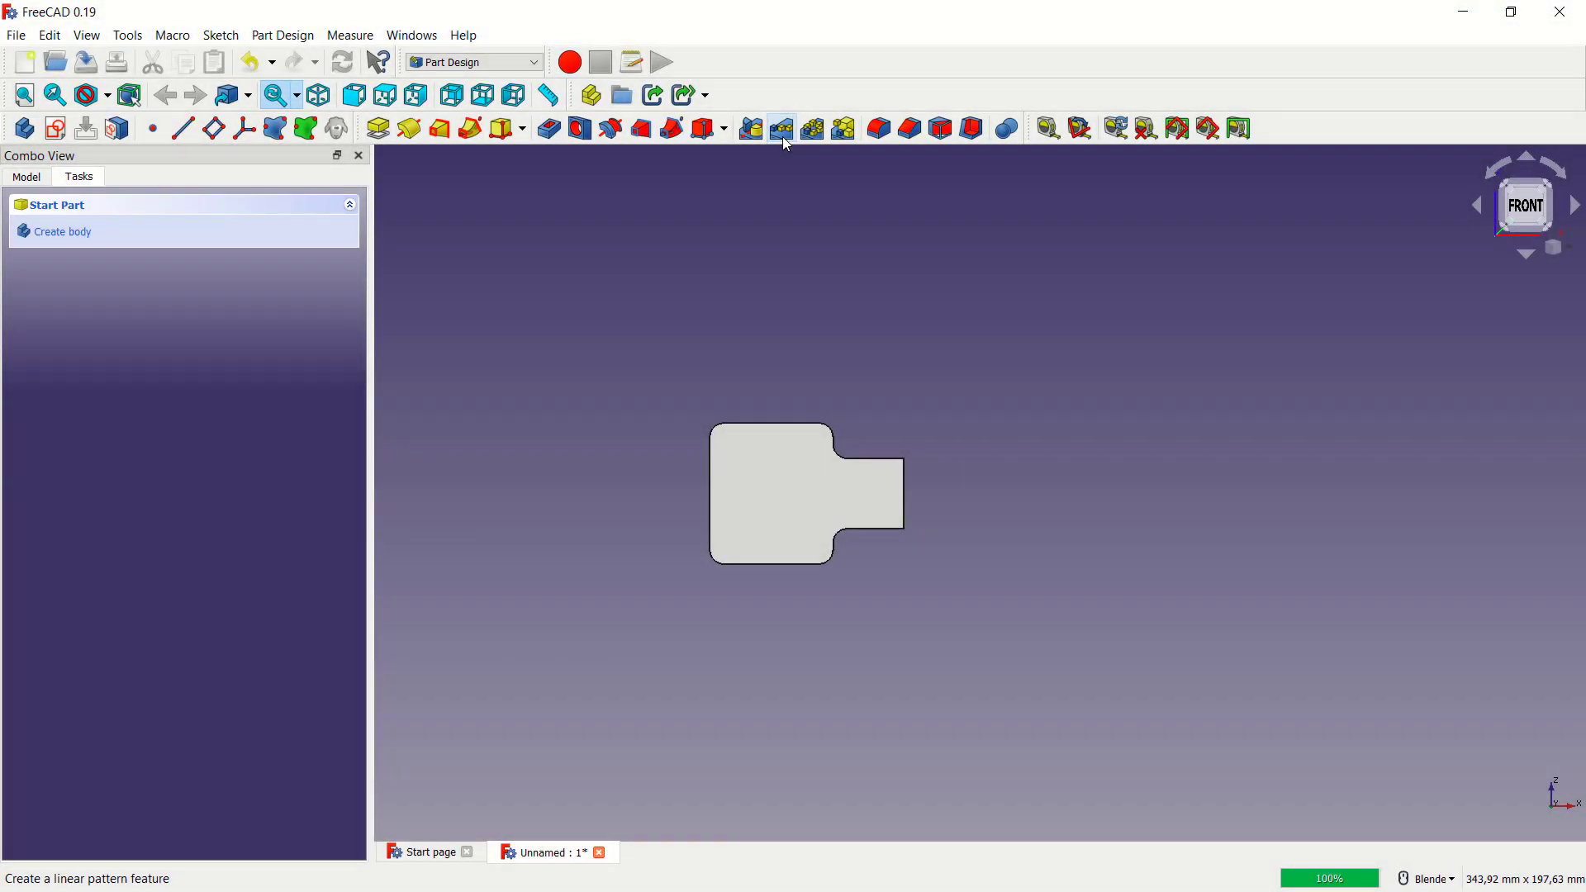
# - Start a linear pattern of the Pad, previewing a copy 100 mm along X
pyautogui.click(783, 132)
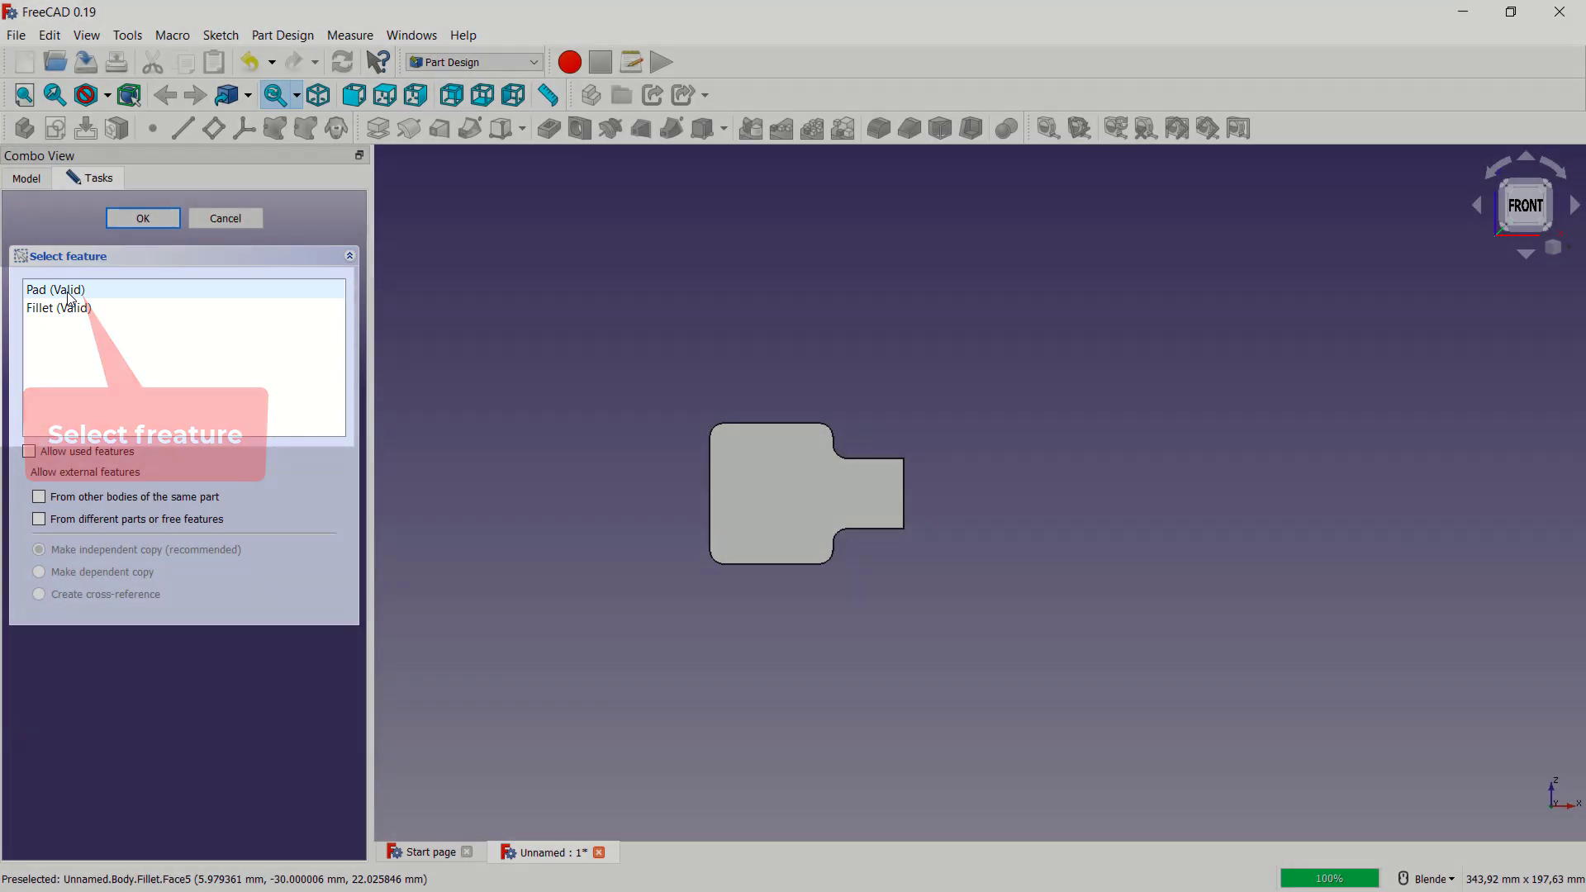
pyautogui.click(69, 291)
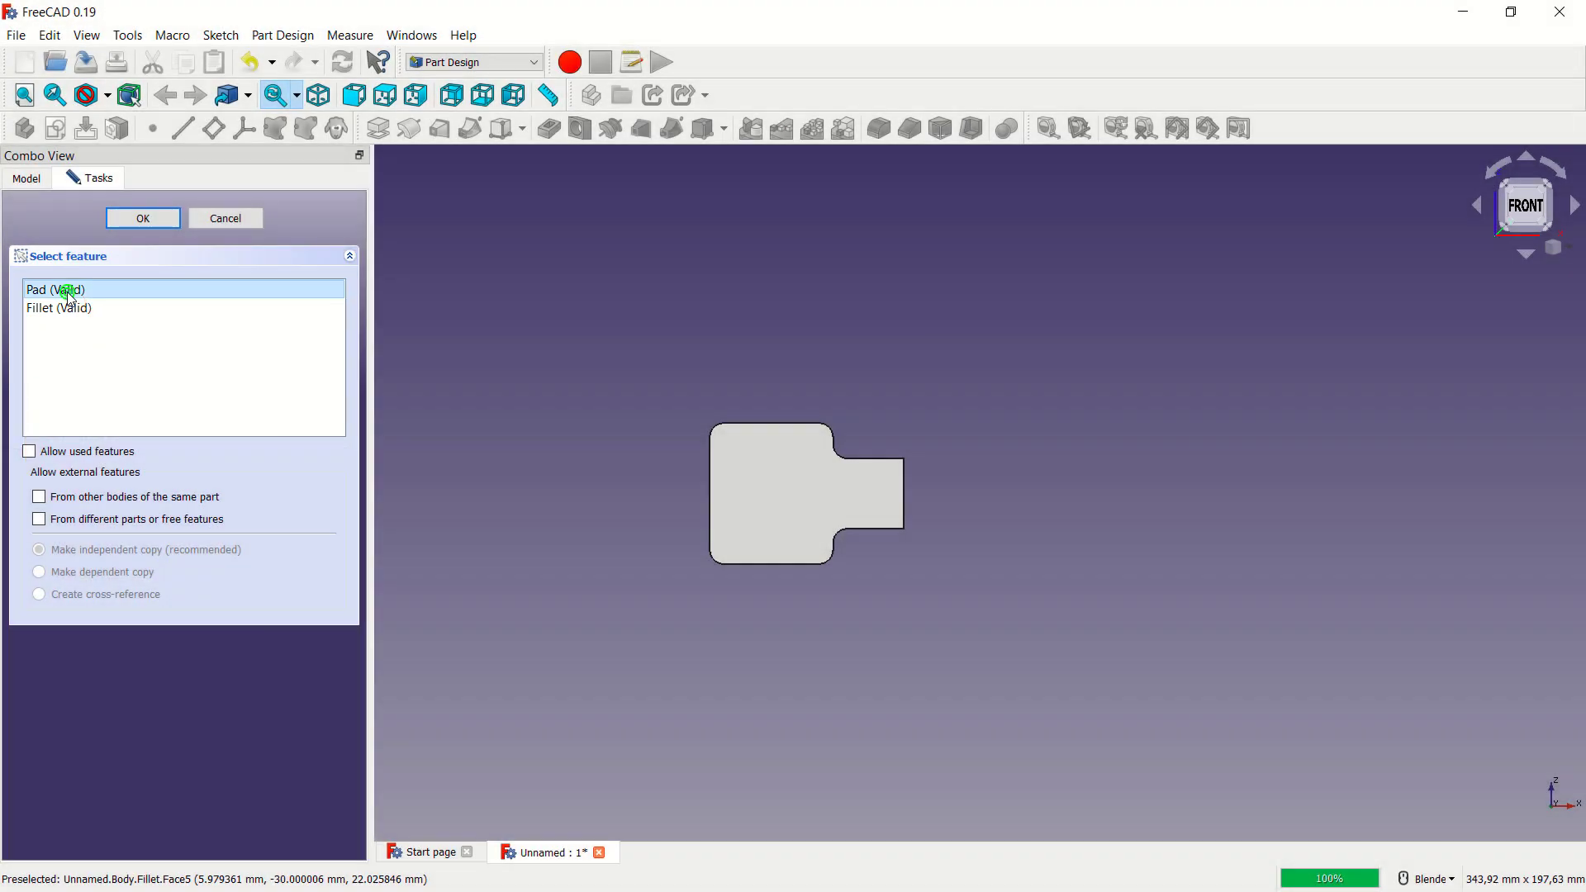
pyautogui.click(174, 229)
pyautogui.moveTo(984, 400); pyautogui.dragTo(929, 450, button='middle')
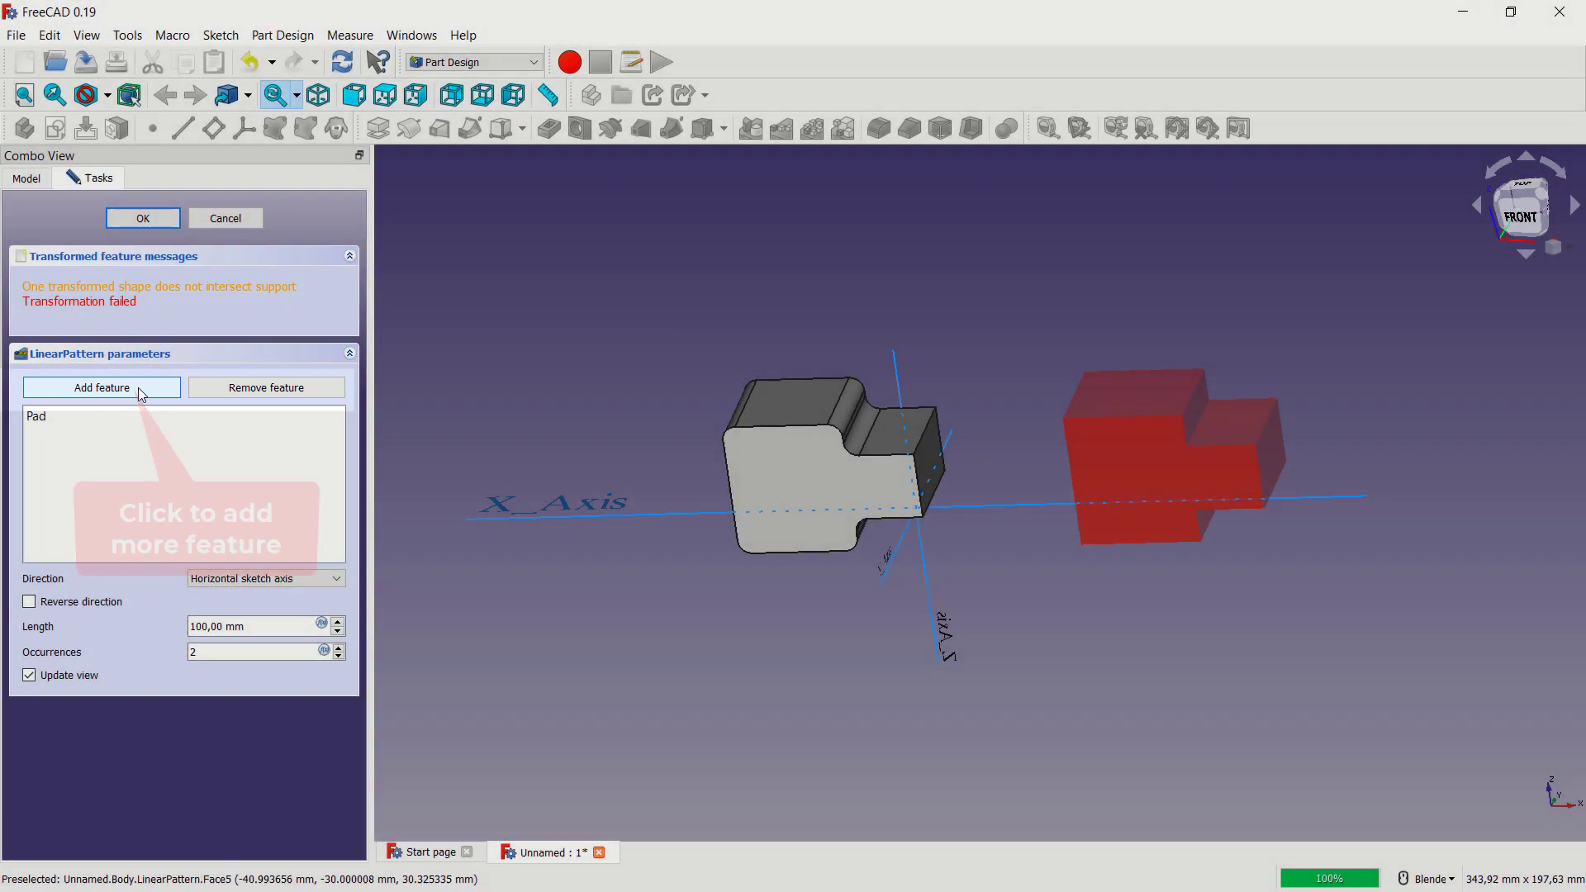
# - Add the Fillet feature to the linear pattern alongside the Pad
pyautogui.click(139, 393)
pyautogui.click(826, 388)
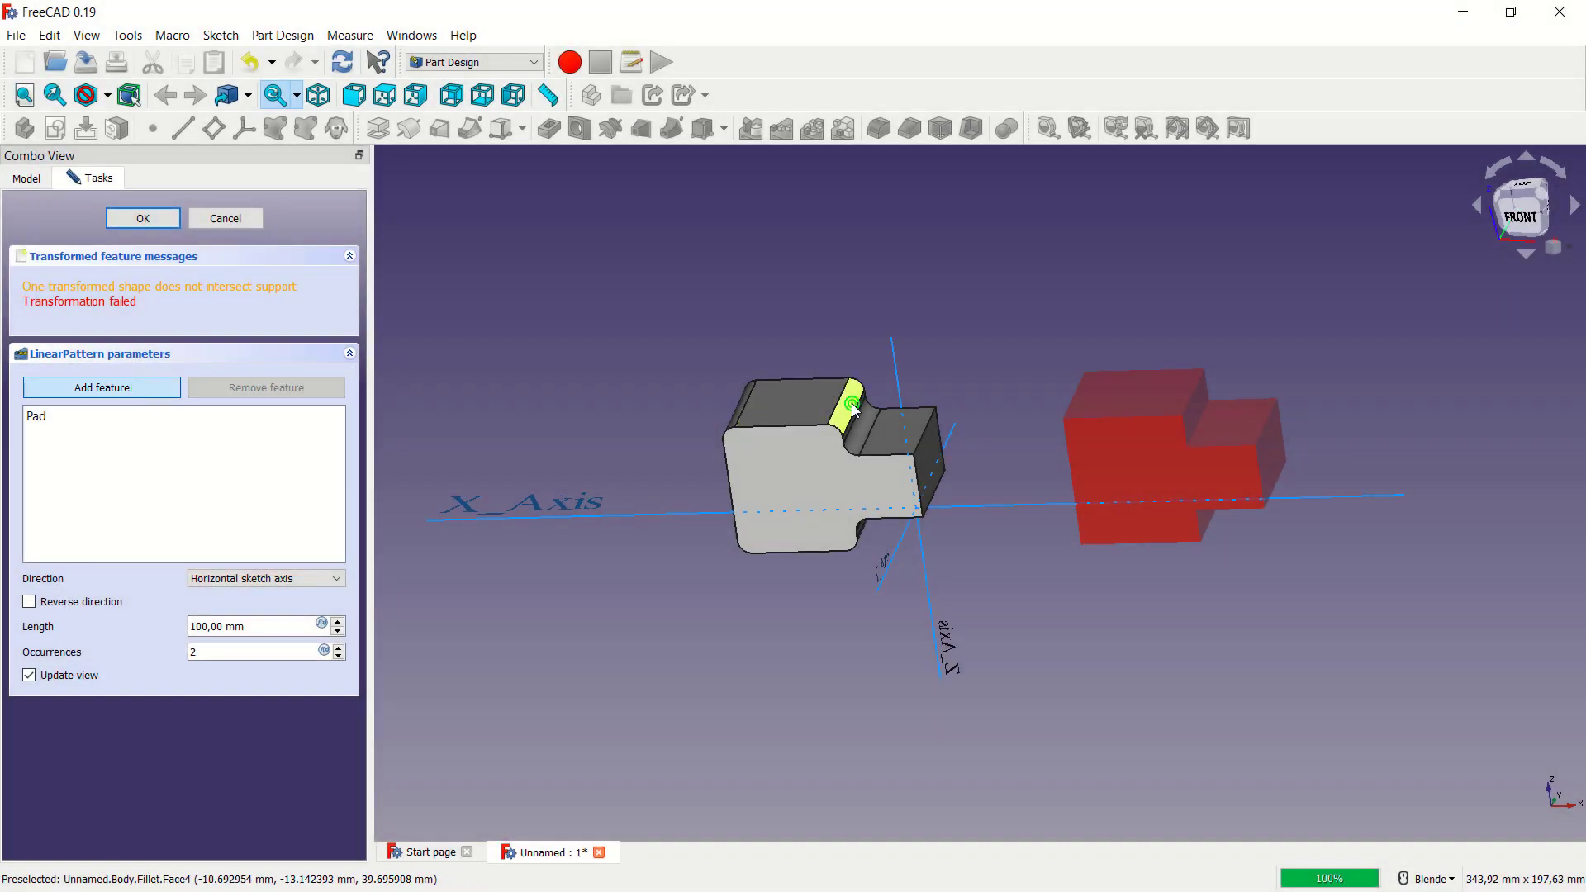
pyautogui.moveTo(924, 382)
pyautogui.mouseDown(button='middle')
pyautogui.moveTo(1009, 323)
pyautogui.moveTo(999, 309)
pyautogui.mouseUp(button='middle')
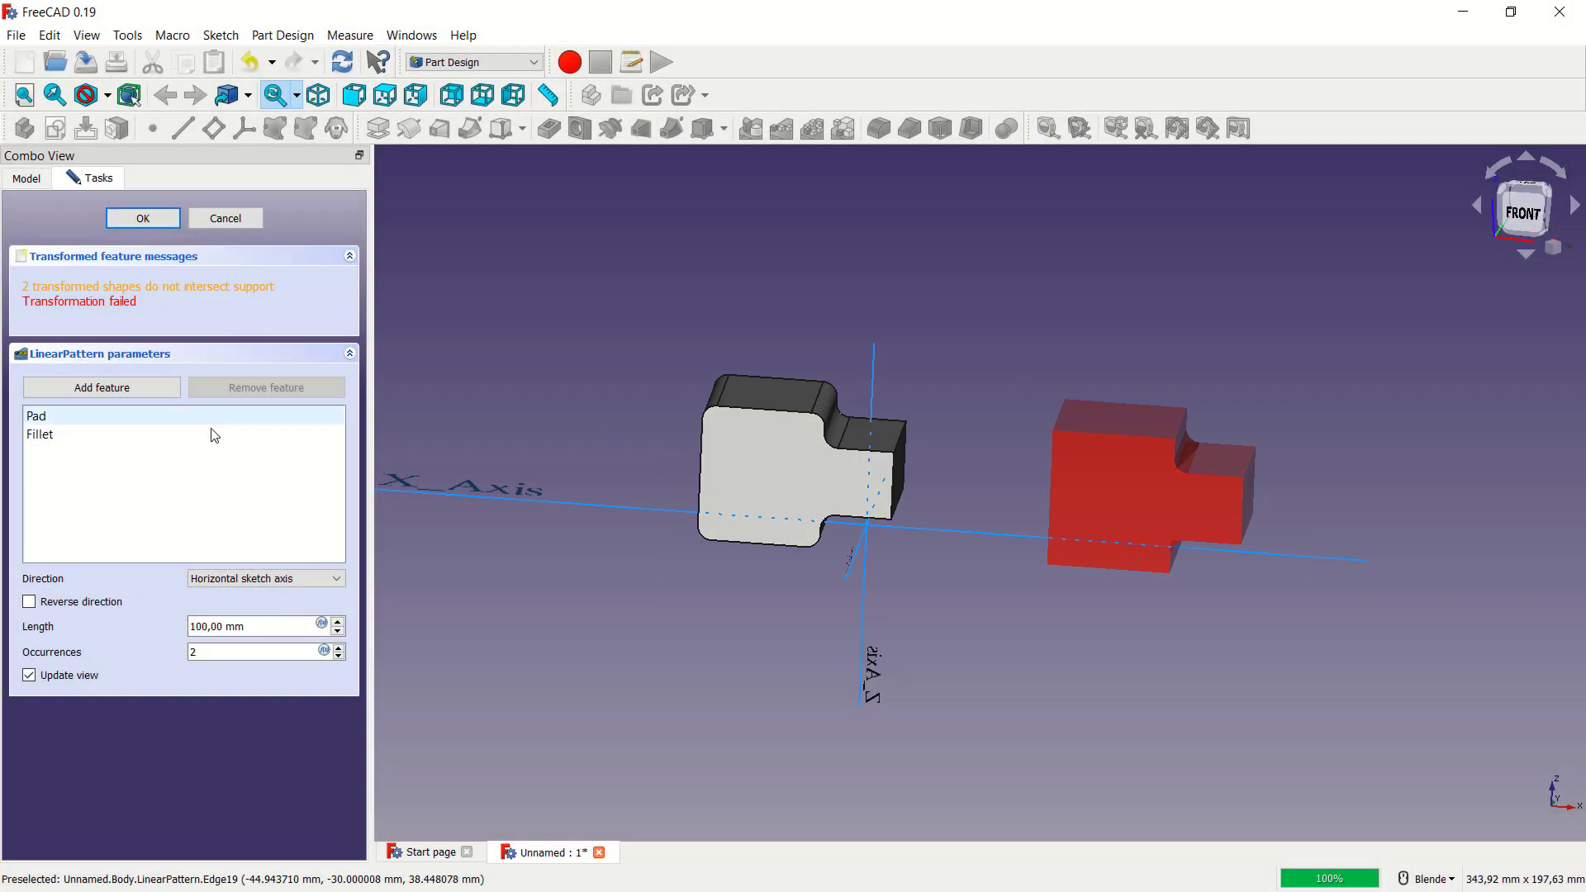
pyautogui.doubleClick(207, 651)
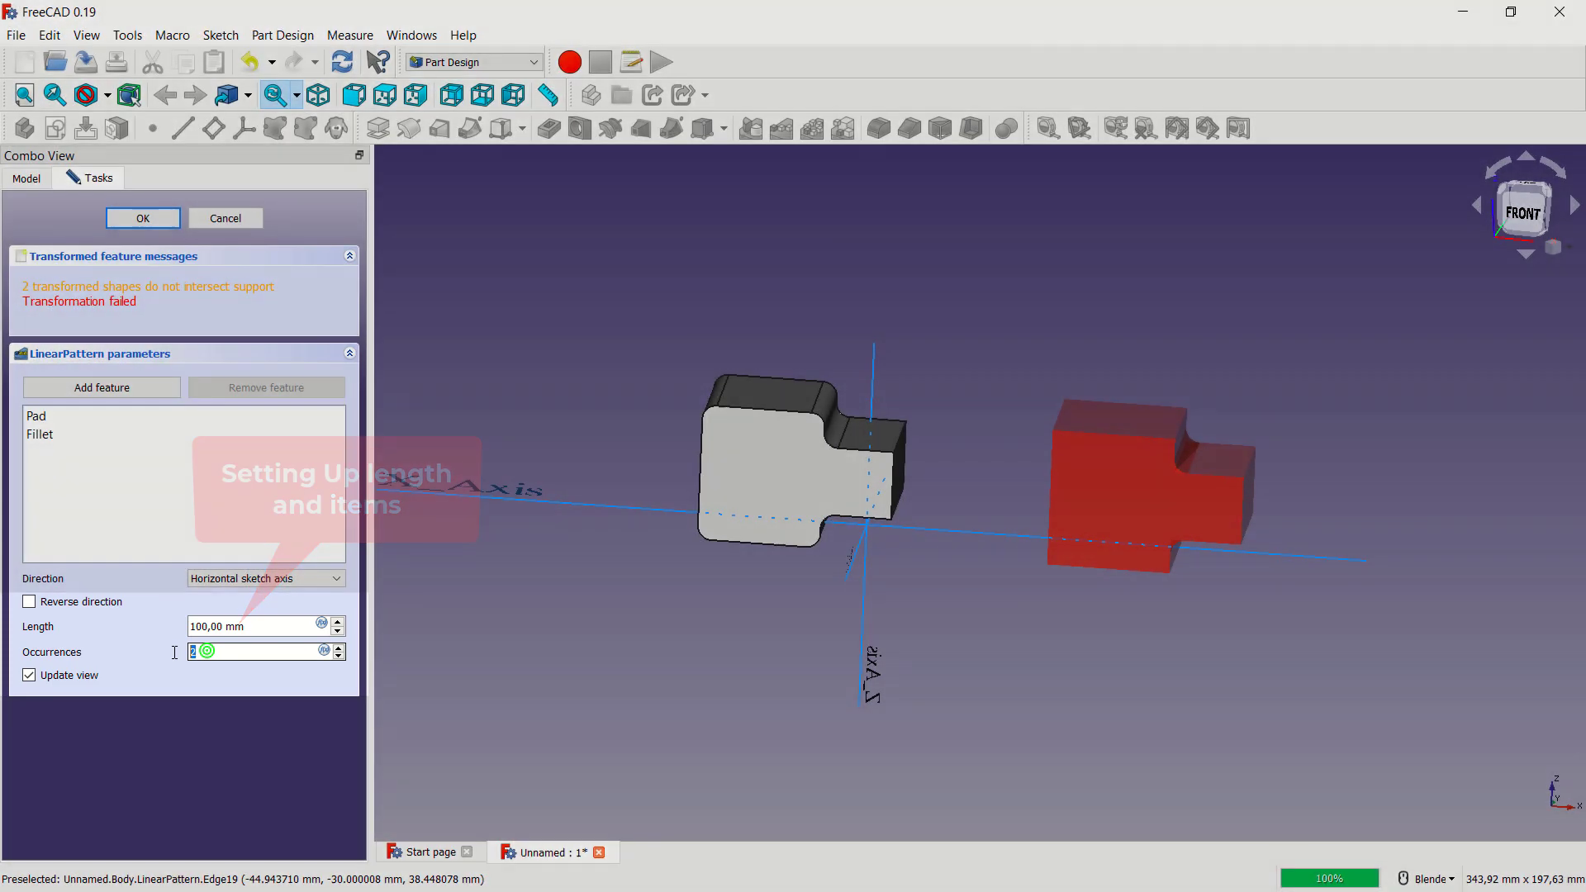
# - Set the pattern to 10 occurrences and try lengths of 450 and 550 mm
pyautogui.write('1')
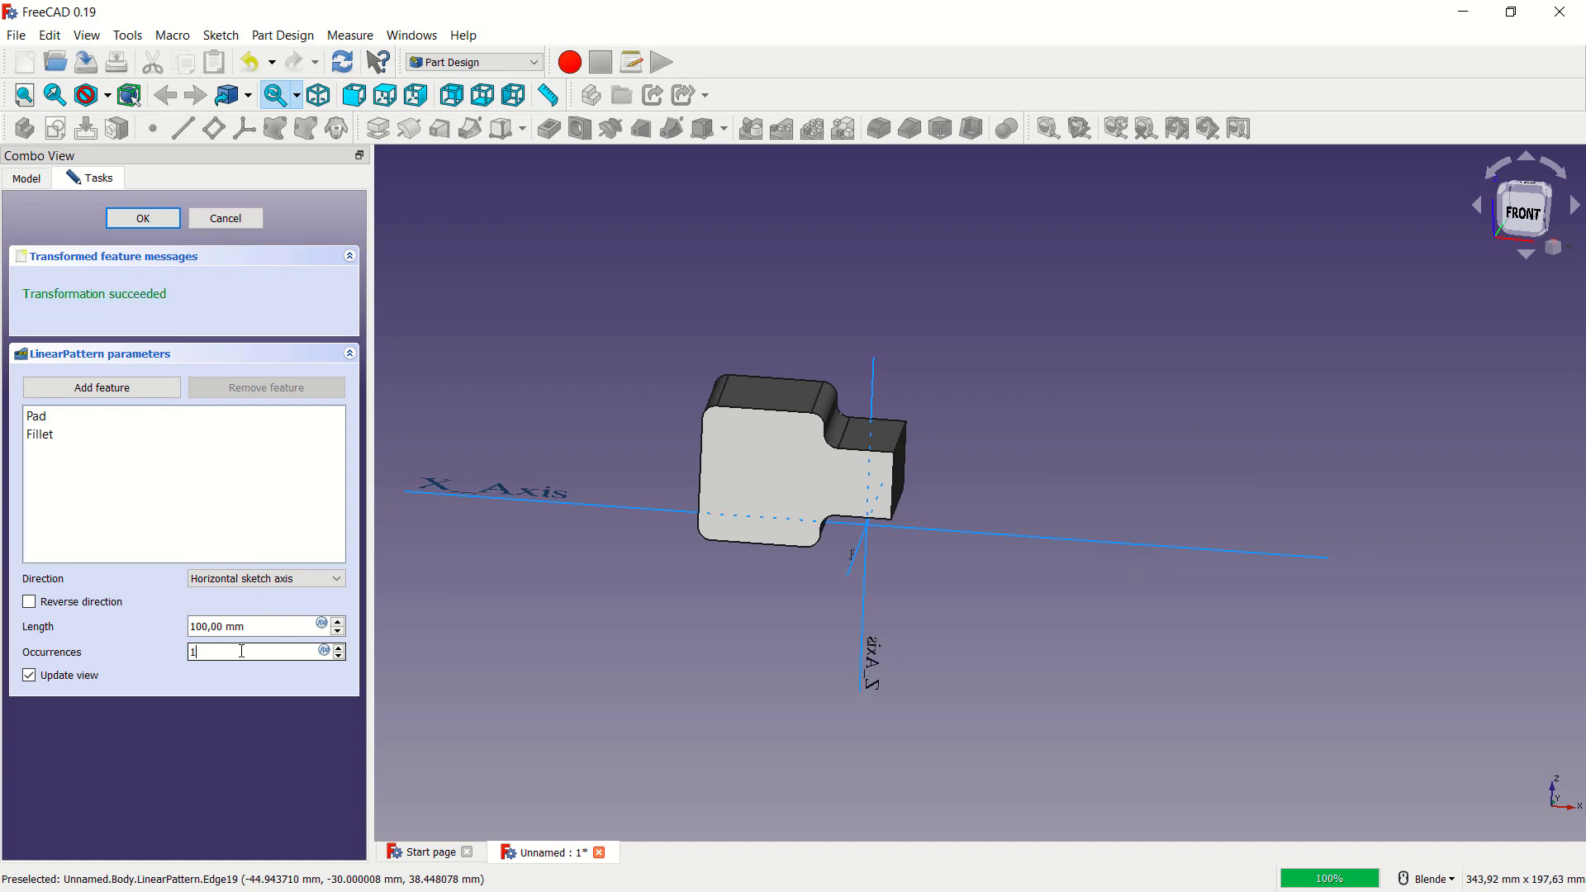
pyautogui.write('0')
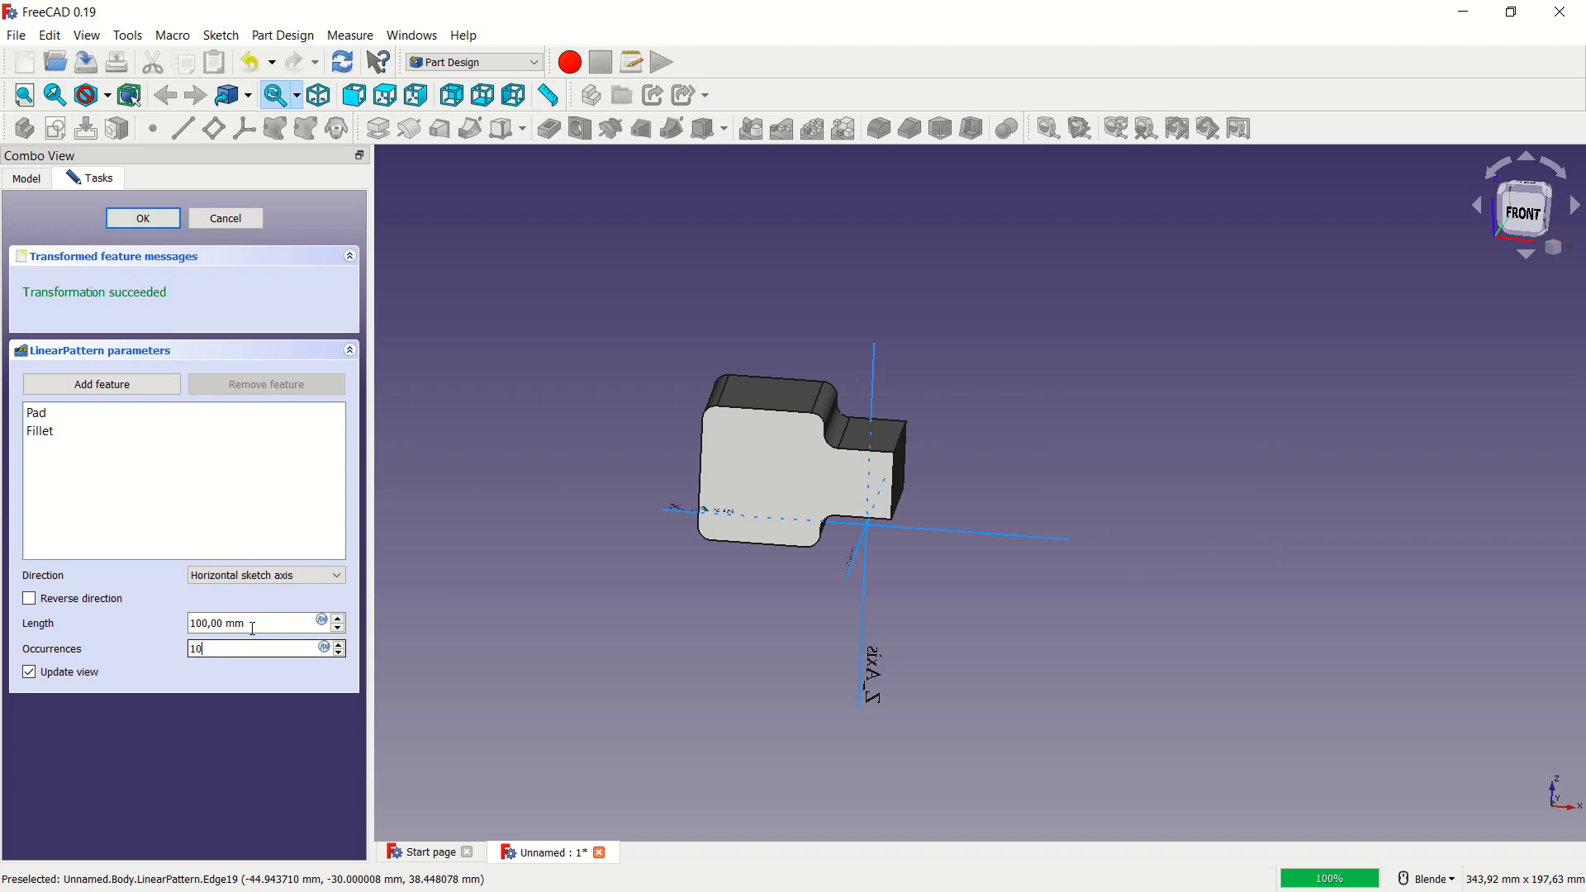
pyautogui.click(255, 626)
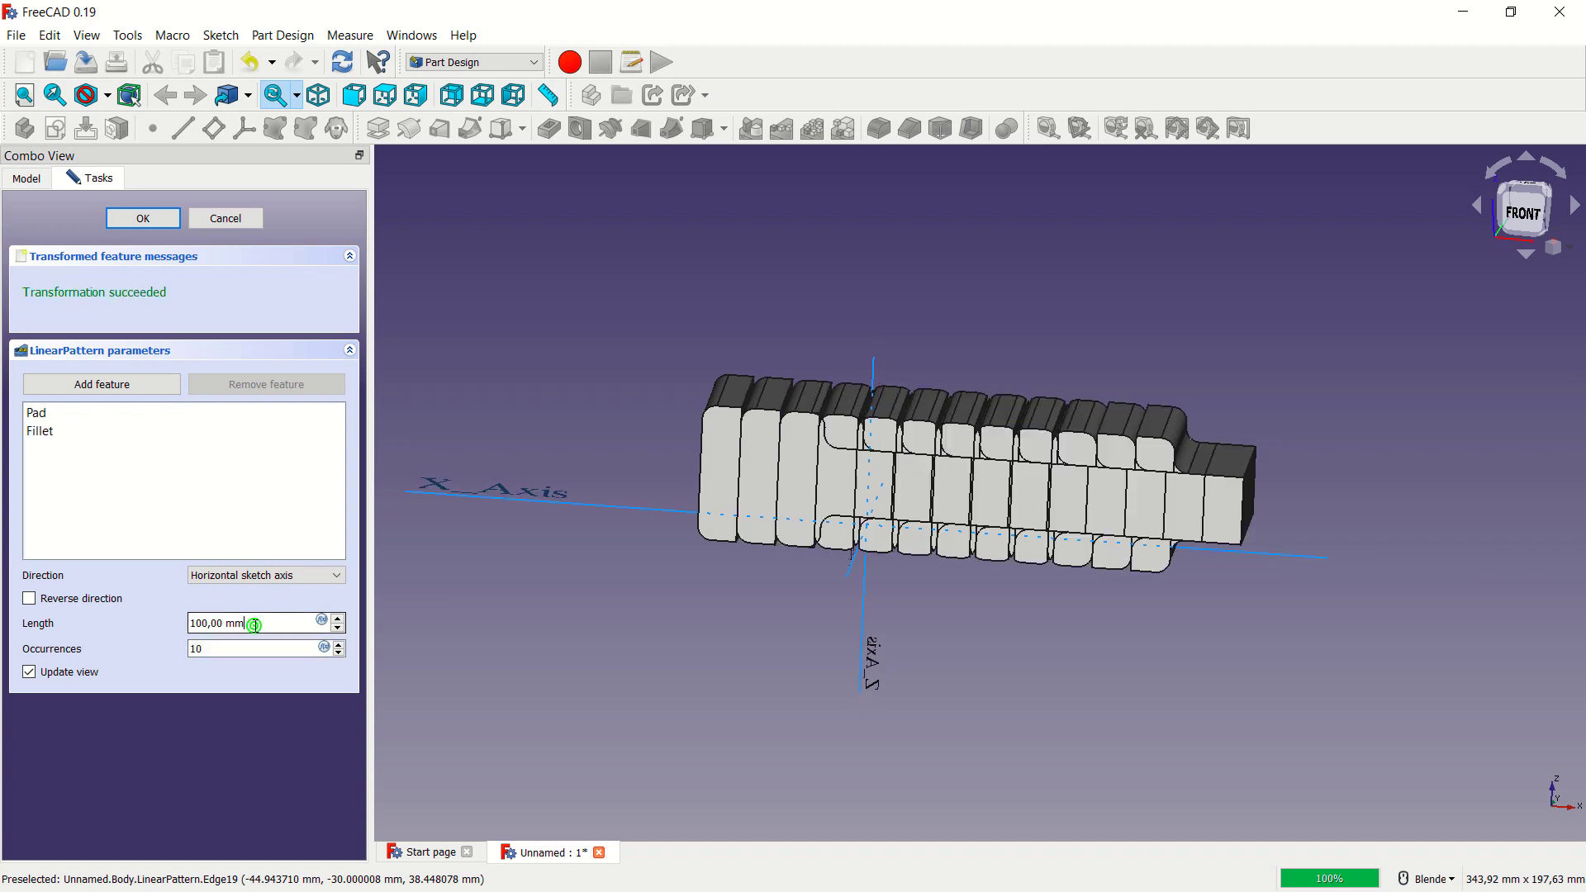
pyautogui.tripleClick(199, 625)
pyautogui.write('45')
pyautogui.write('0')
pyautogui.press('Tab')
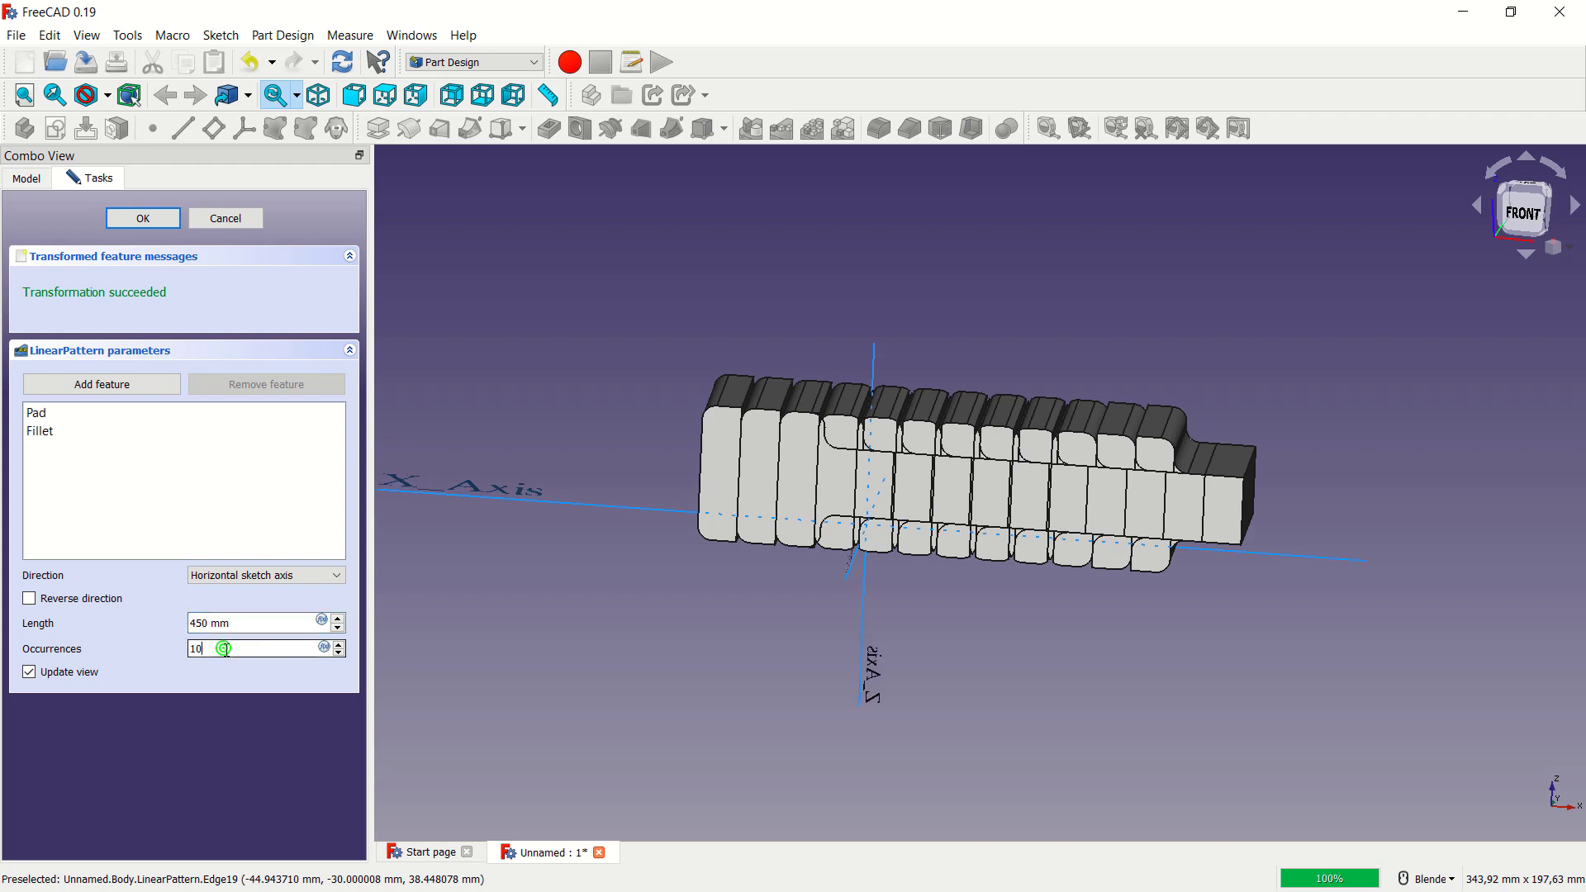
pyautogui.click(225, 649)
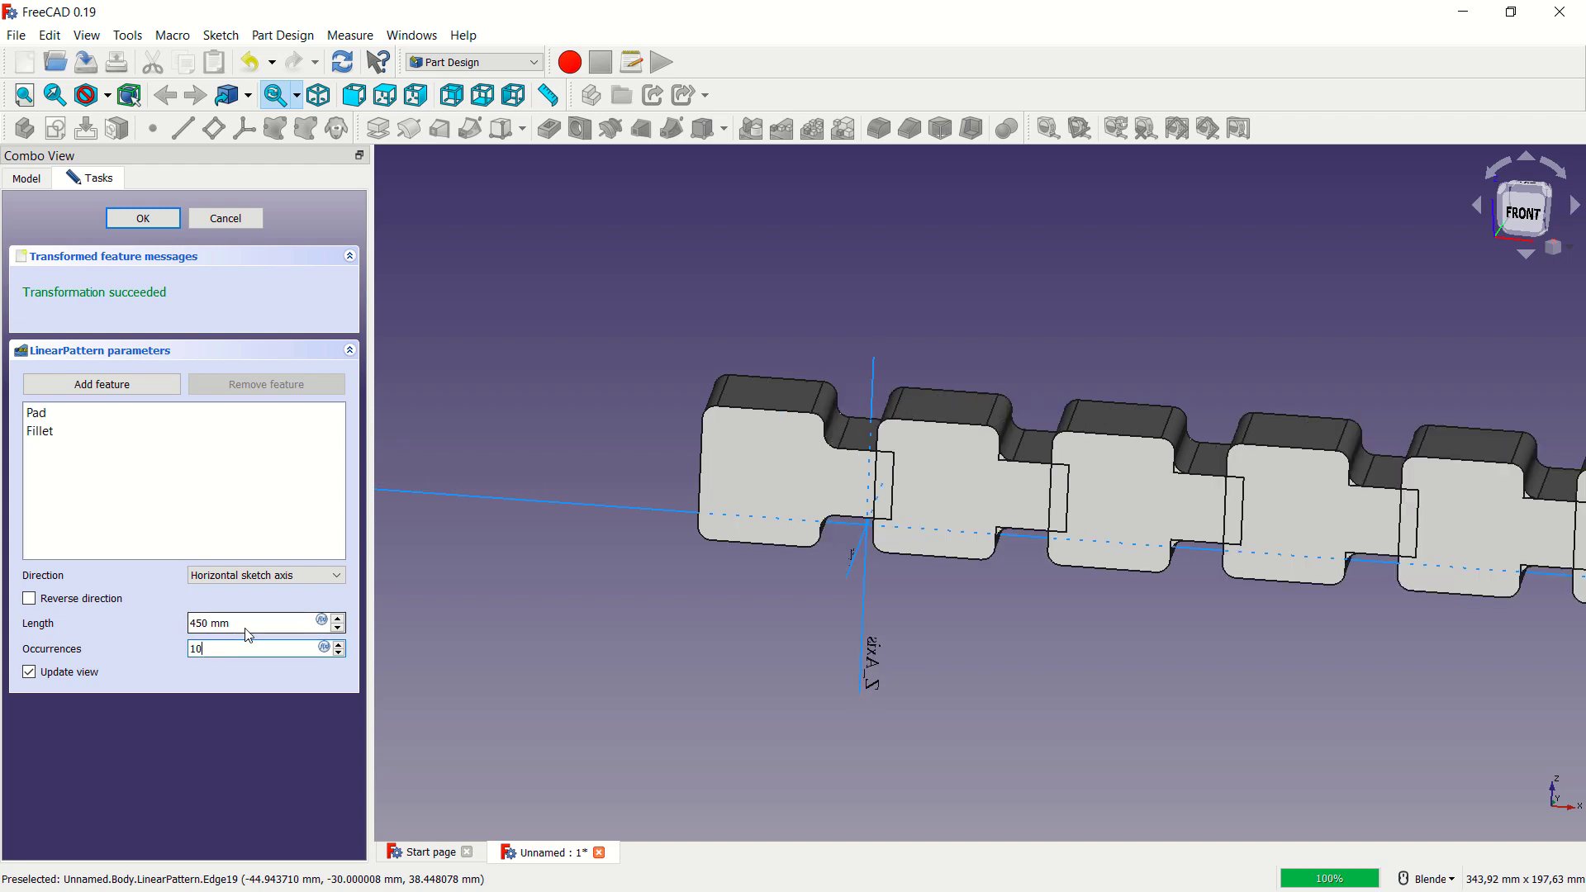
pyautogui.click(251, 625)
pyautogui.write('550')
pyautogui.click(242, 648)
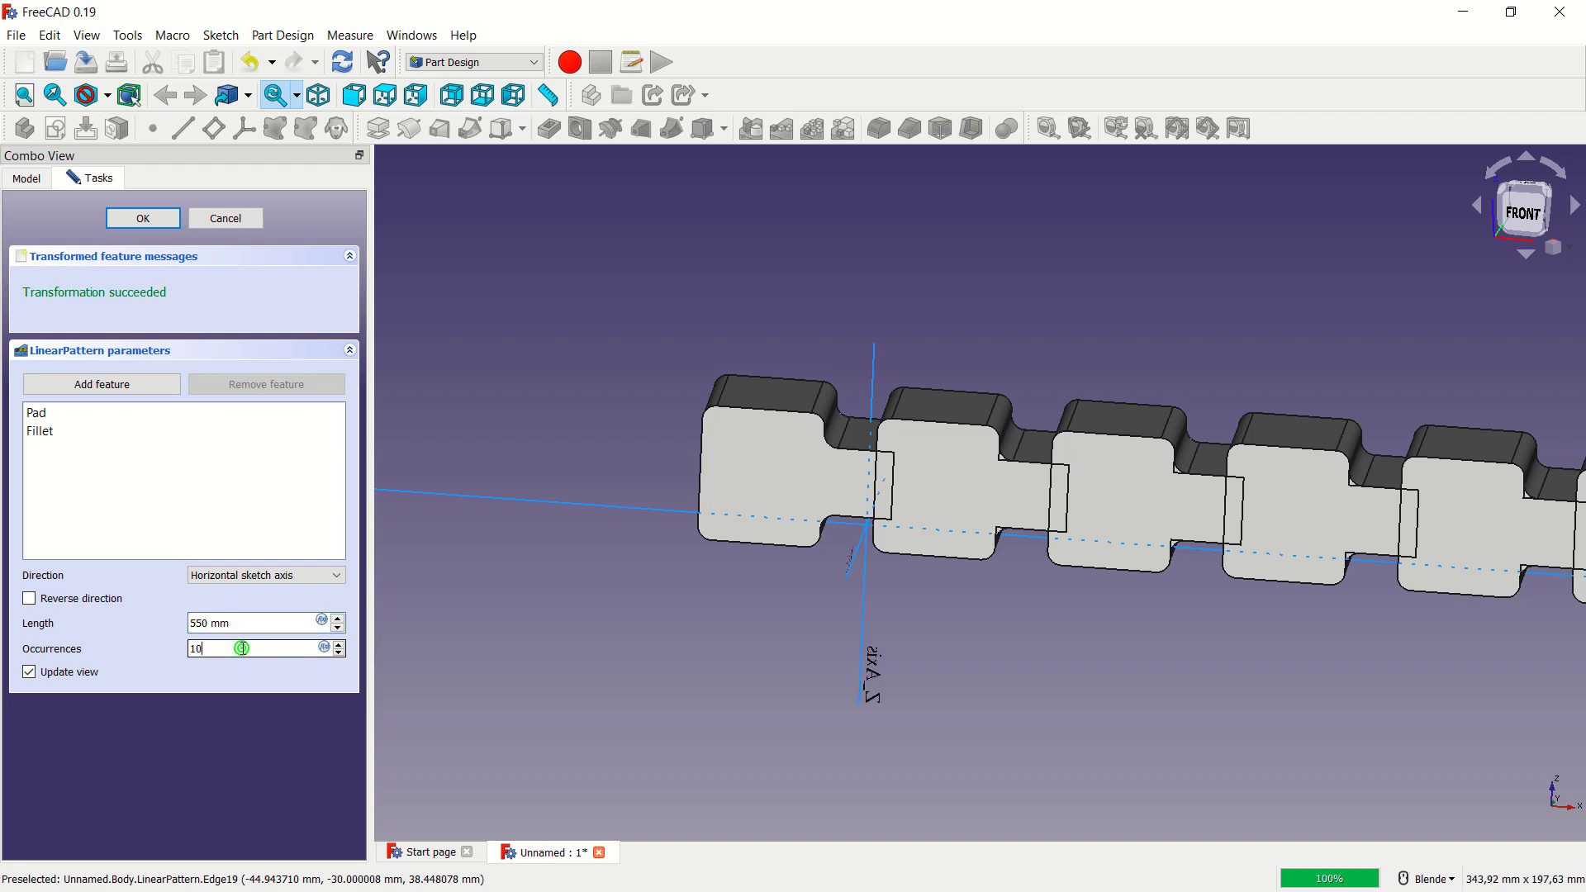
pyautogui.scroll(-4, 1079, 467)
pyautogui.scroll(3, 1486, 479)
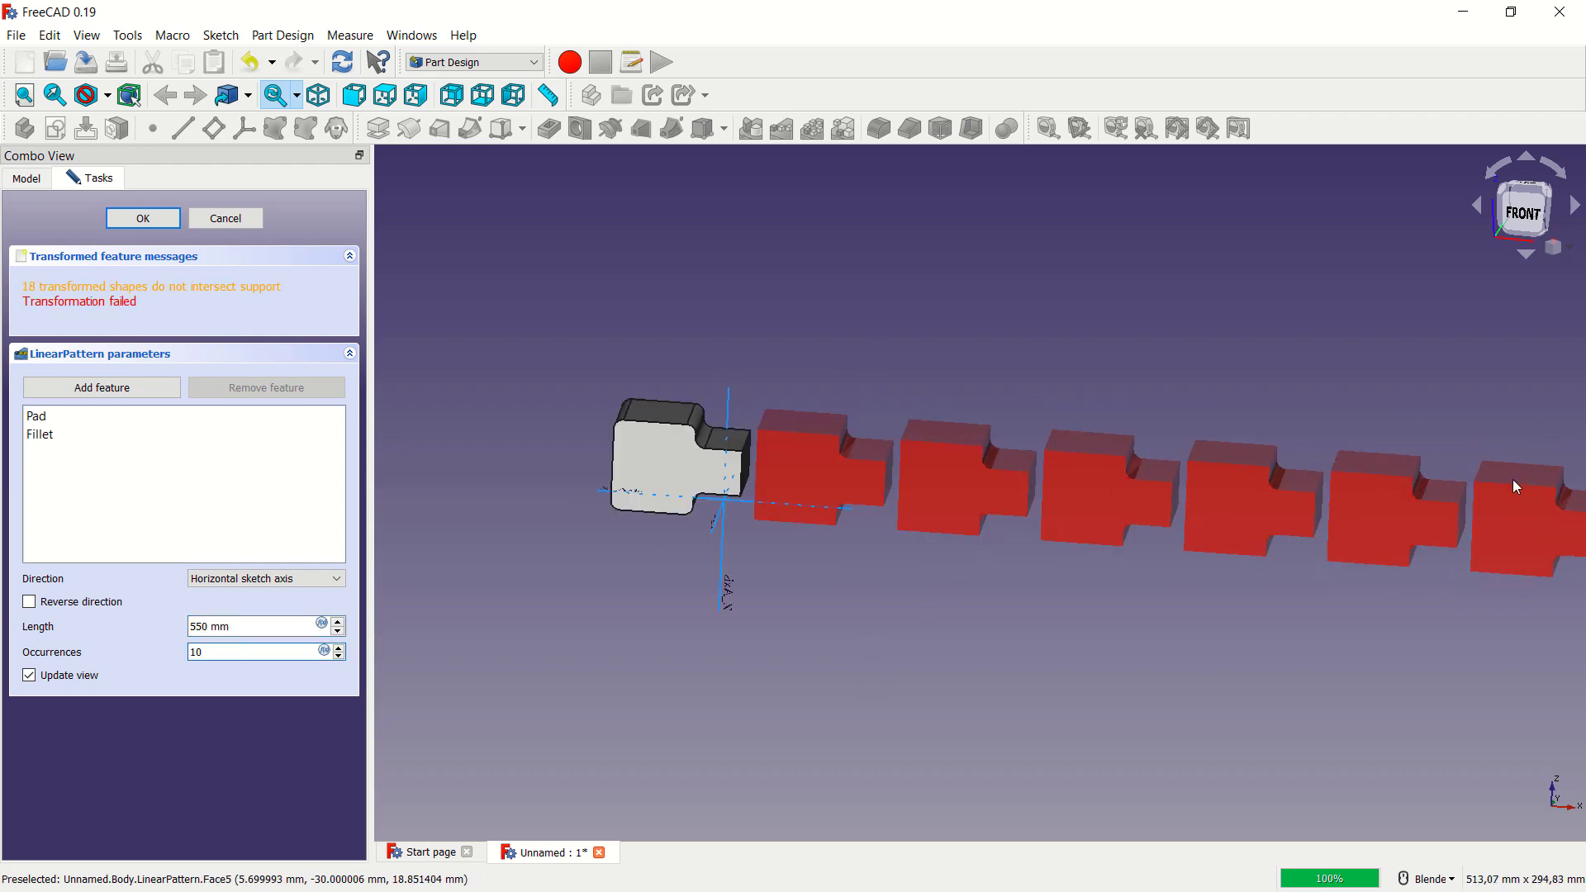
# - Settle on a 495 mm pattern length and check the connected chain
pyautogui.click(258, 625)
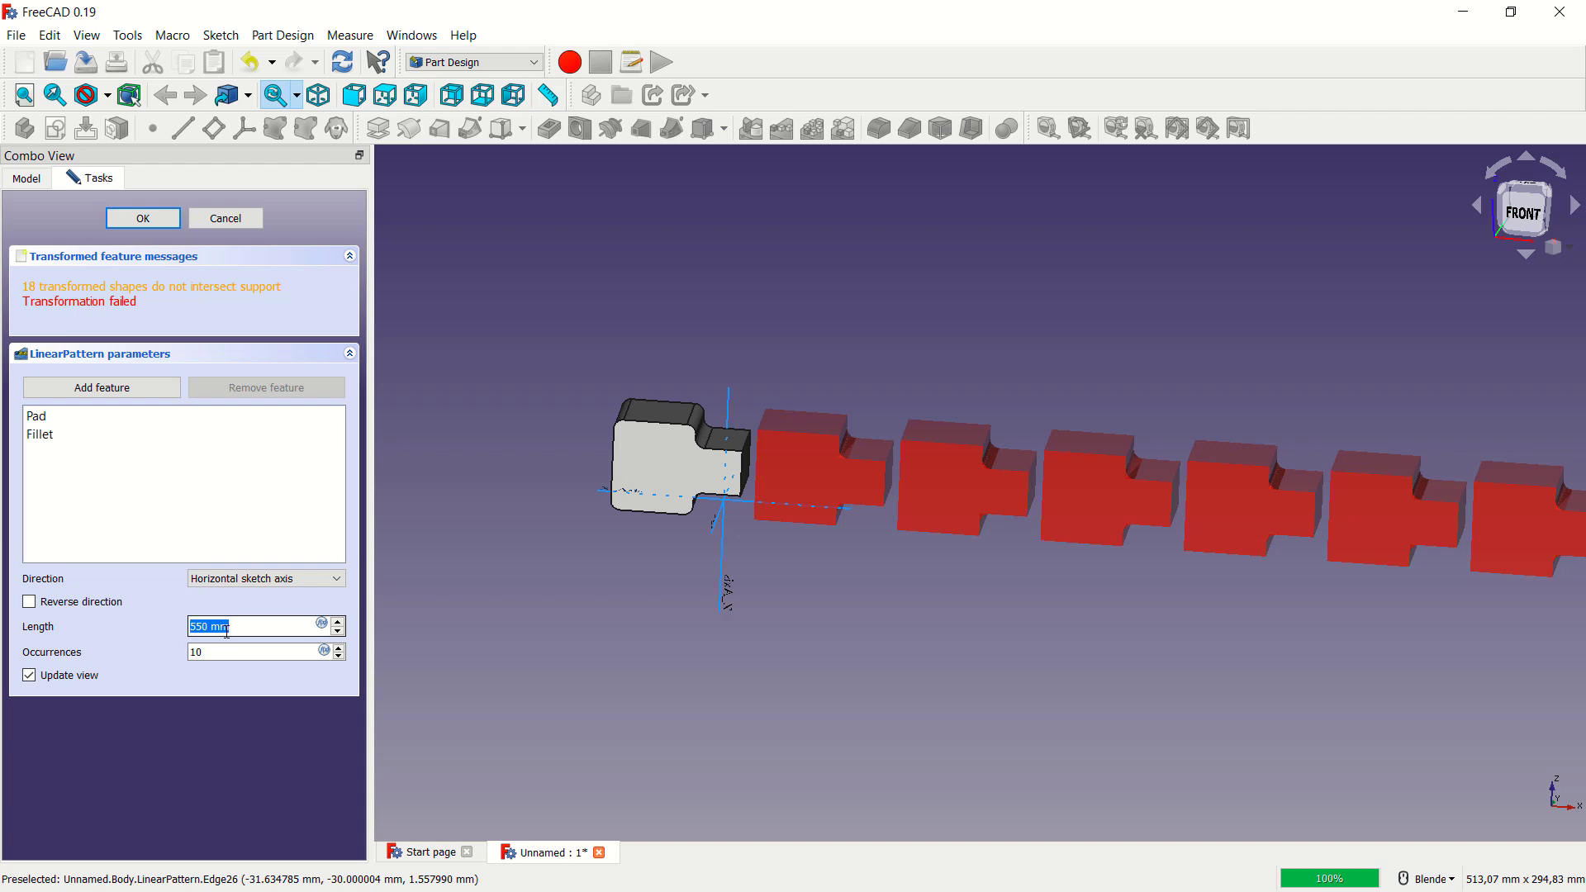
pyautogui.write('495')
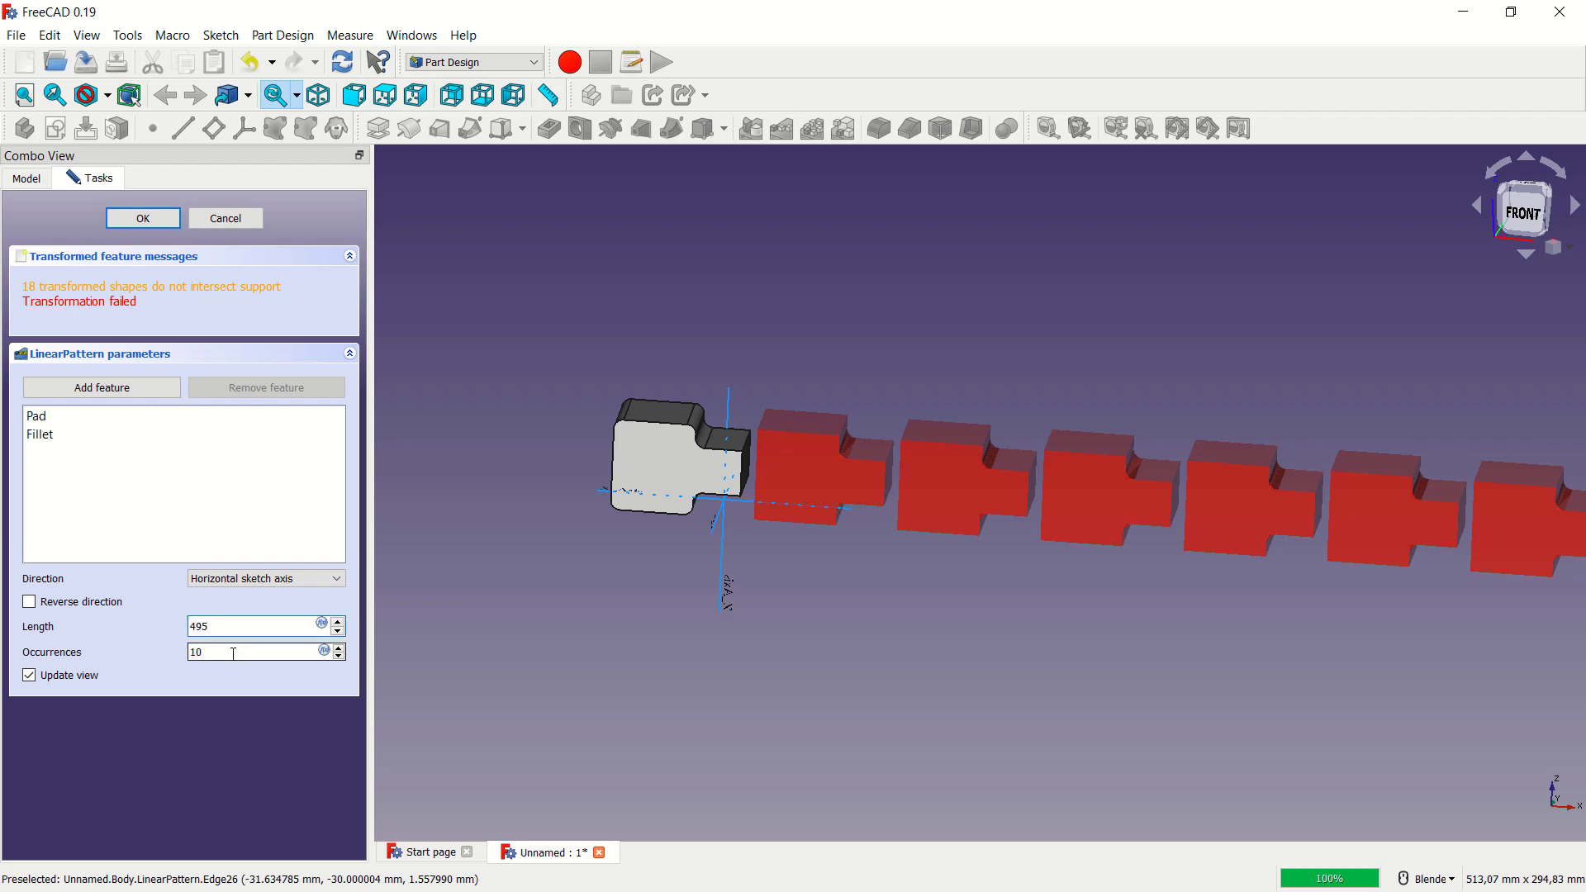
pyautogui.click(232, 652)
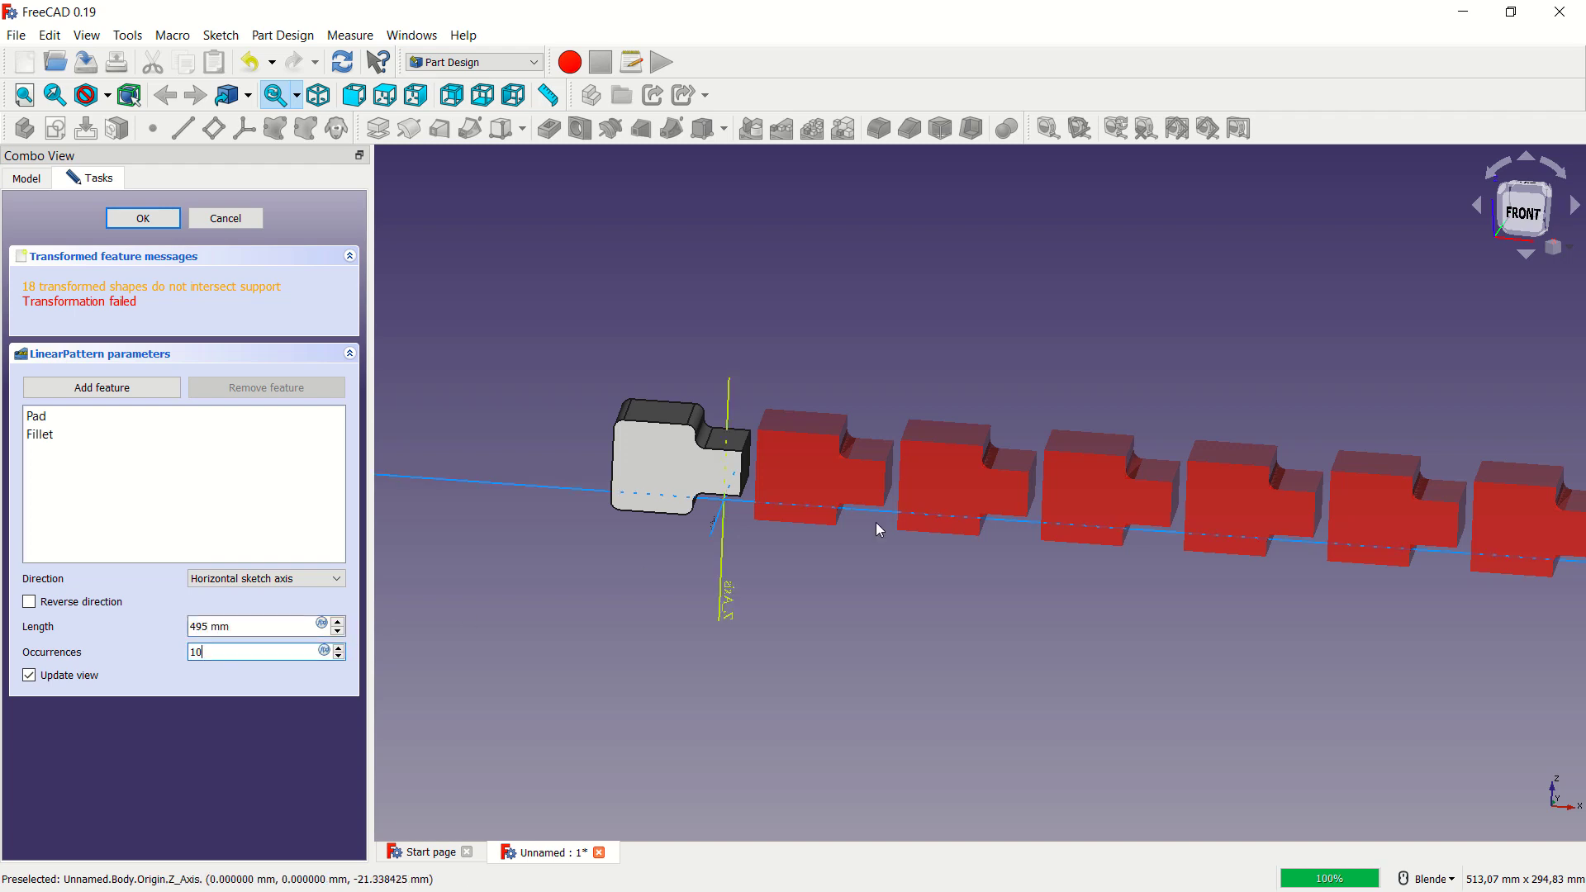
pyautogui.scroll(5, 834, 500)
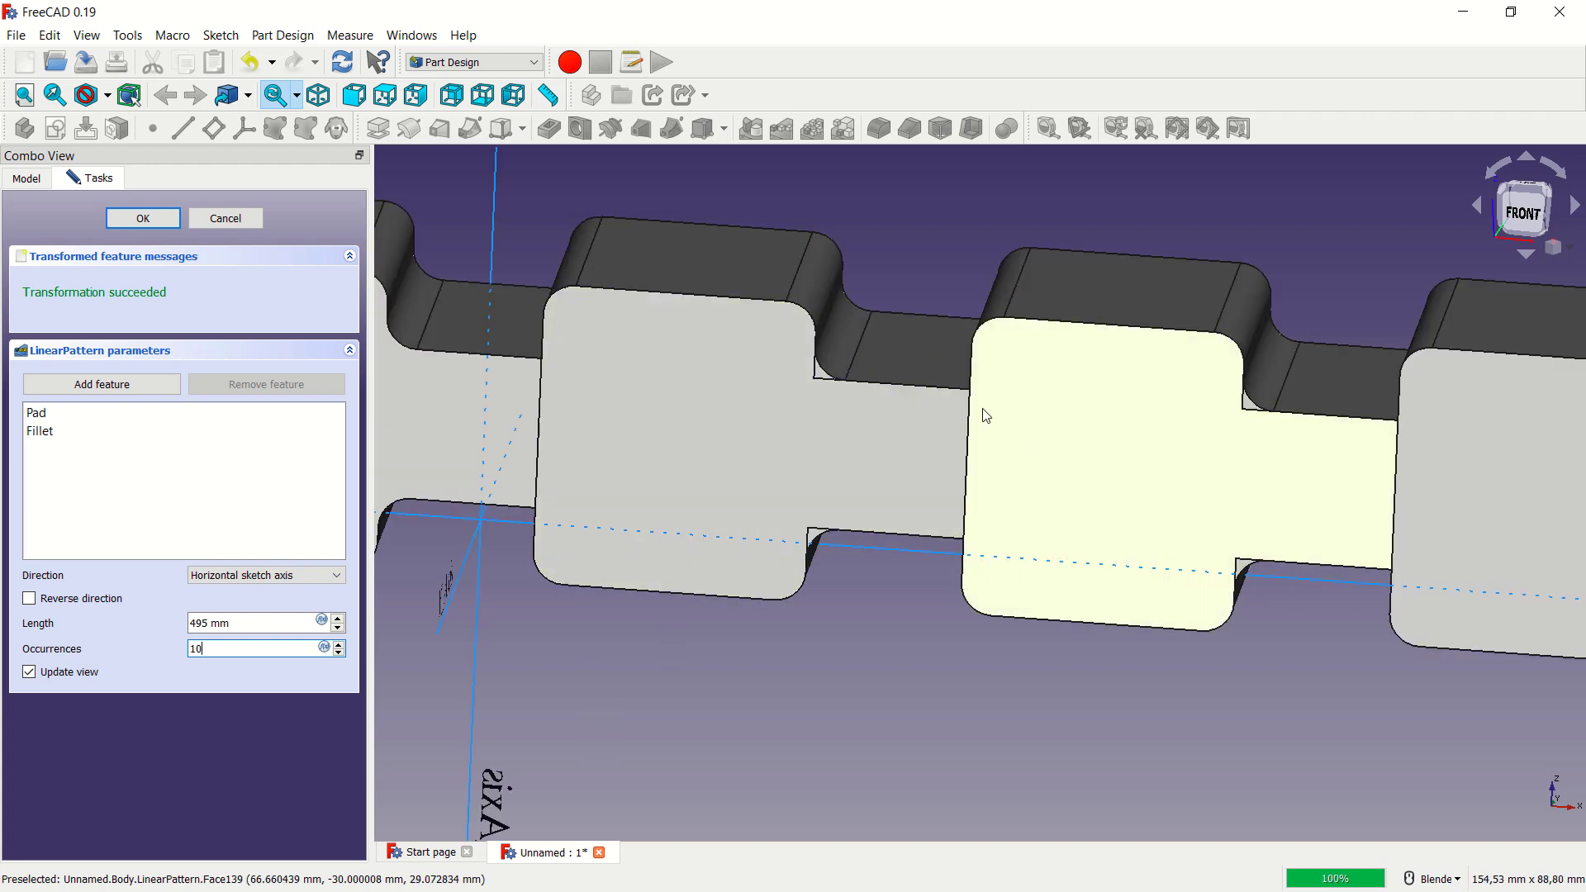
pyautogui.scroll(-5, 984, 416)
pyautogui.keyDown('shift'); pyautogui.moveTo(1247, 453); pyautogui.dragTo(1054, 489, button='middle'); pyautogui.keyUp('shift')
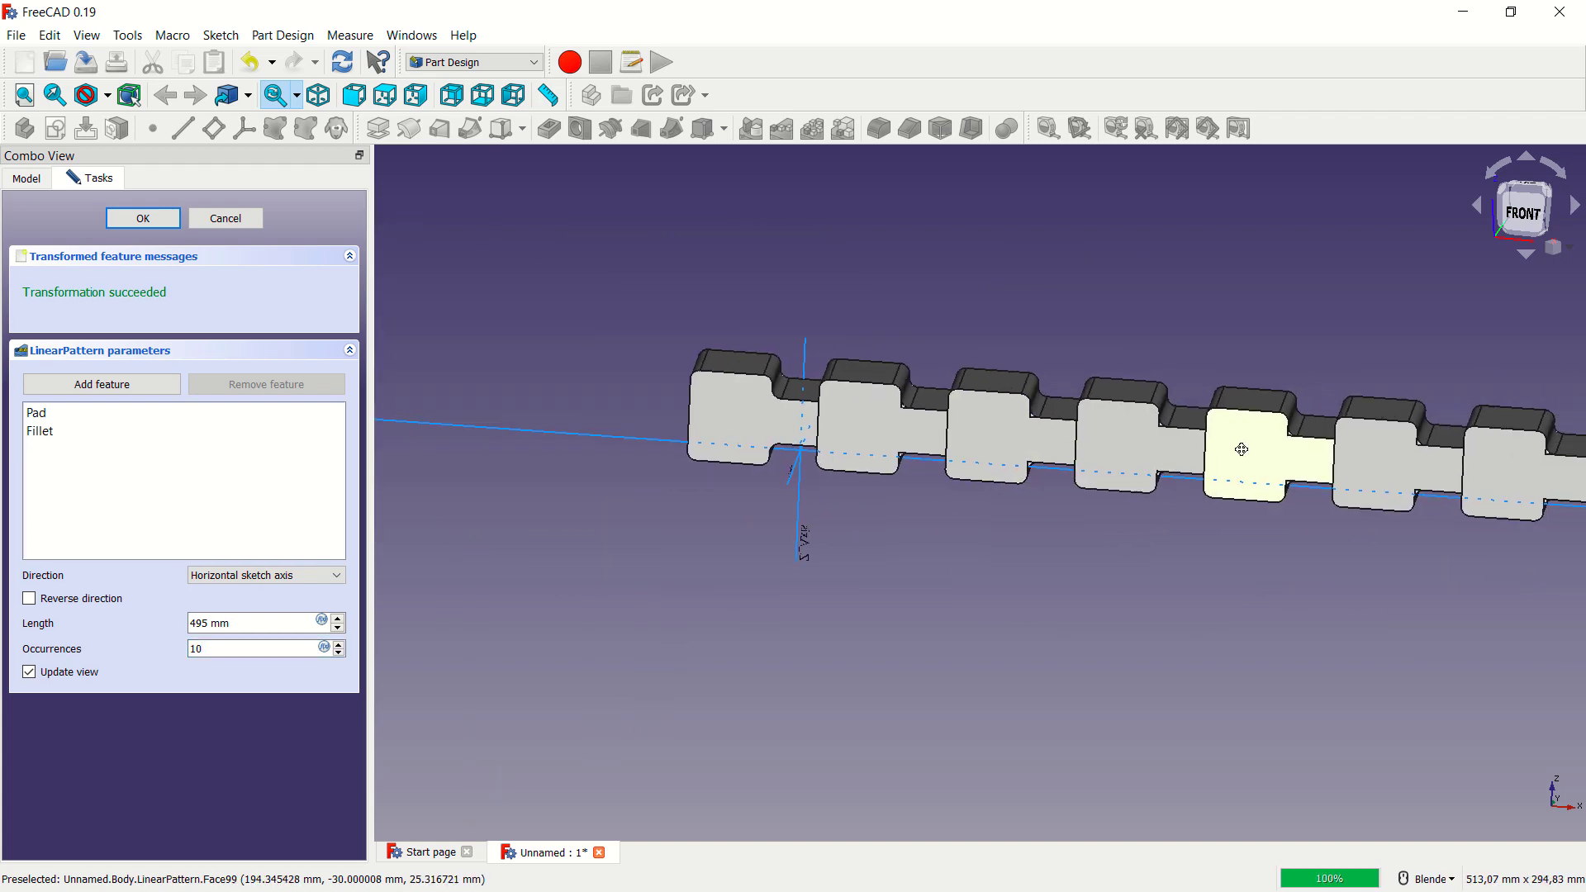
pyautogui.scroll(-2, 1054, 488)
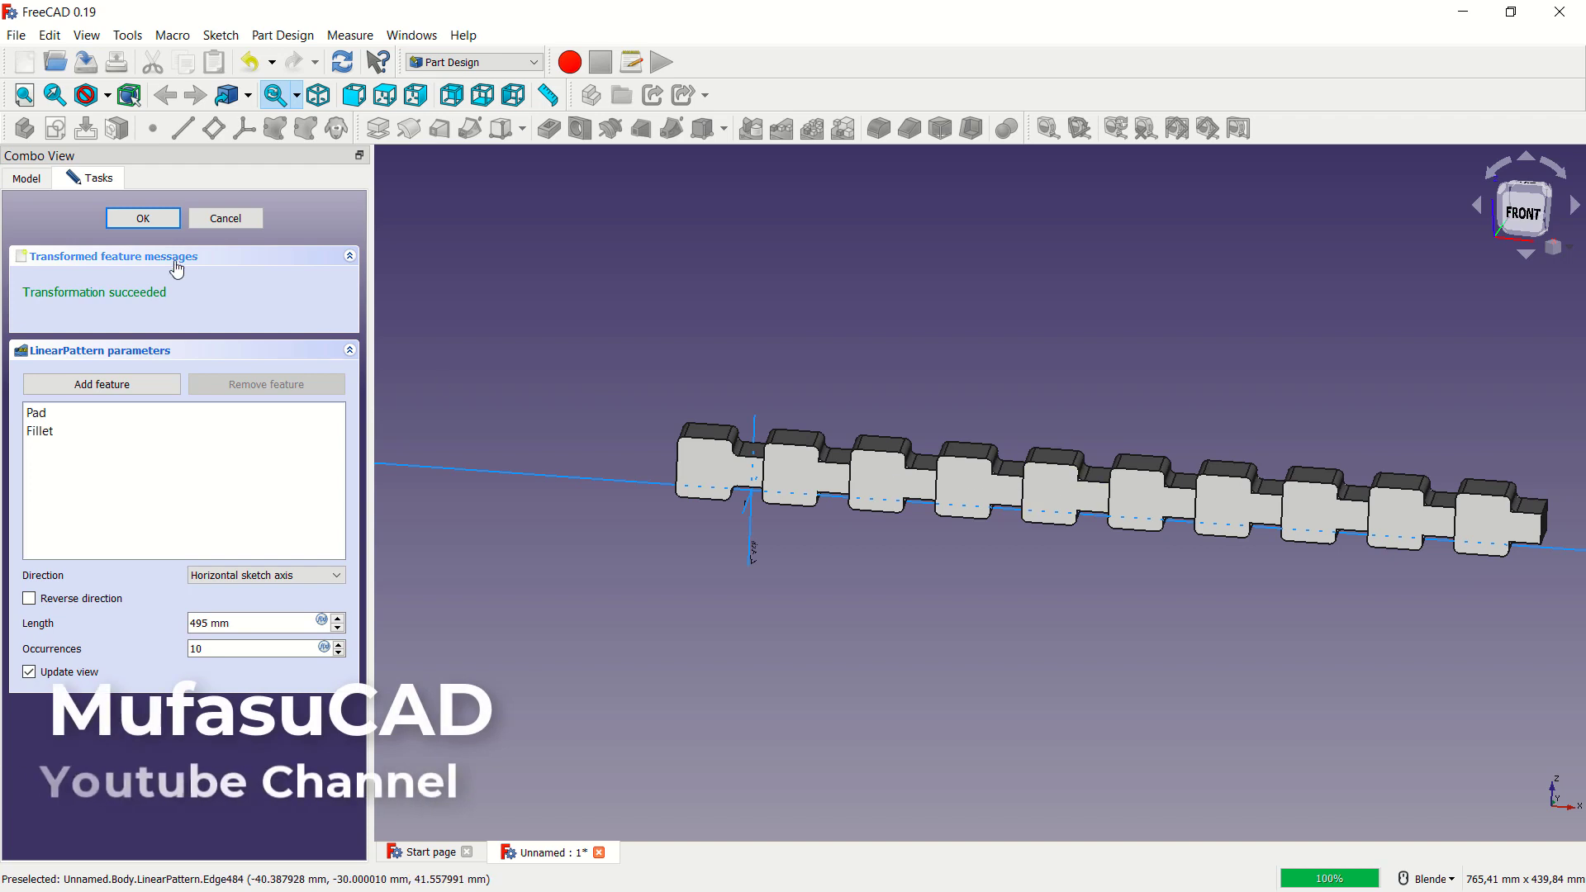
# - Accept the linear pattern and inspect the chain of ten filleted blocks
pyautogui.click(143, 218)
pyautogui.scroll(-2, 1216, 419)
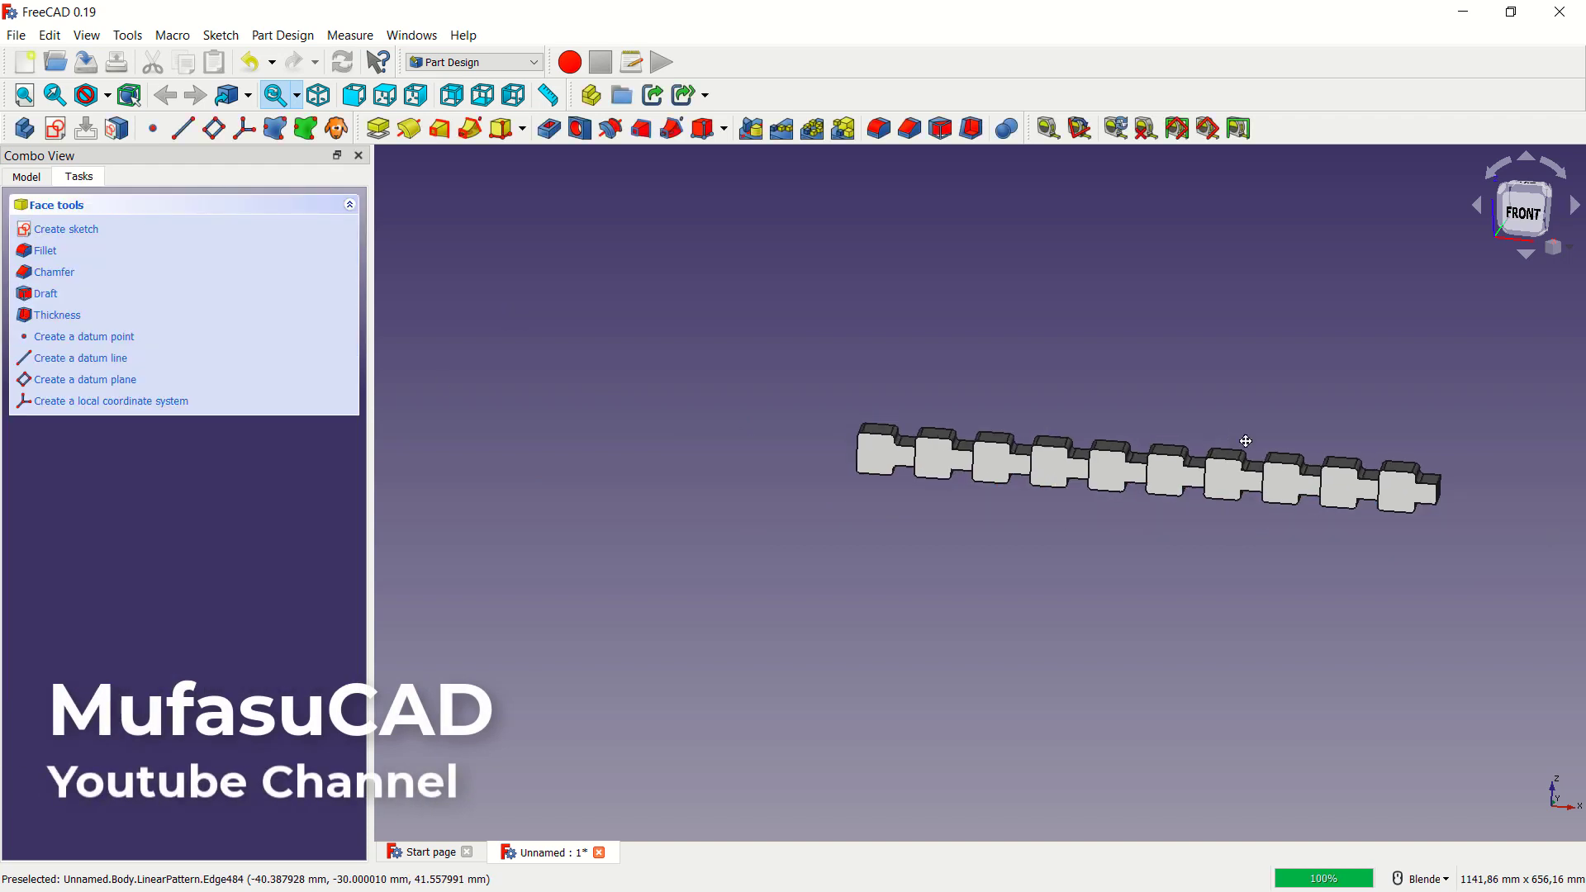
pyautogui.moveTo(1215, 418)
pyautogui.keyDown('shift'); pyautogui.mouseDown(button='middle')
pyautogui.moveTo(1097, 501)
pyautogui.moveTo(1275, 421)
pyautogui.moveTo(1387, 438)
pyautogui.moveTo(1243, 467)
pyautogui.moveTo(1190, 460)
pyautogui.moveTo(1237, 450)
pyautogui.mouseUp(button='middle'); pyautogui.keyUp('shift')
pyautogui.scroll(2, 1009, 473)
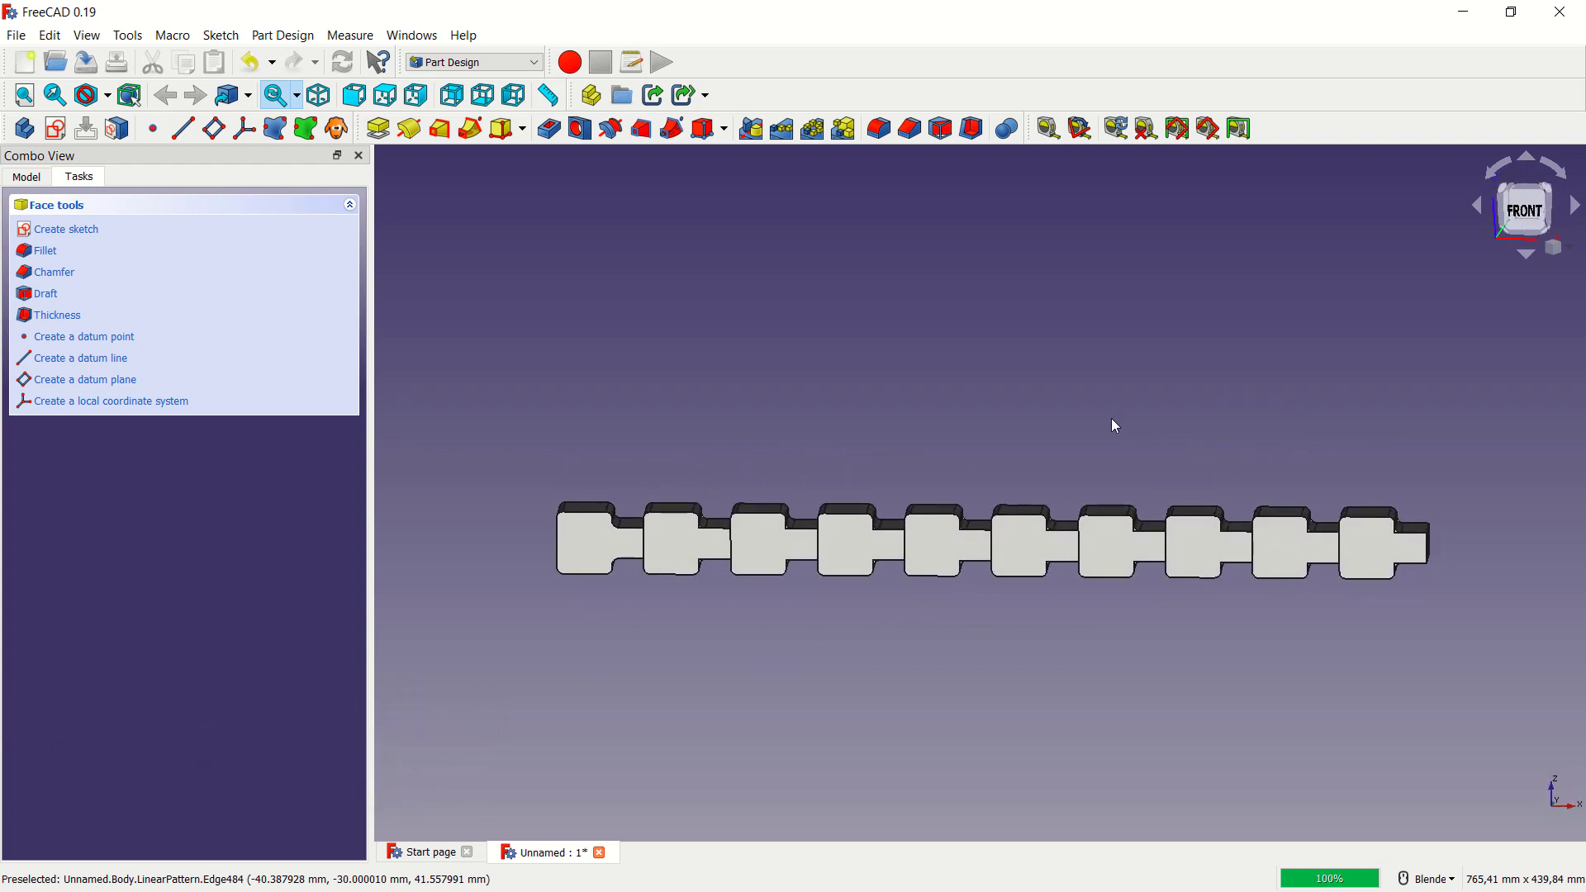